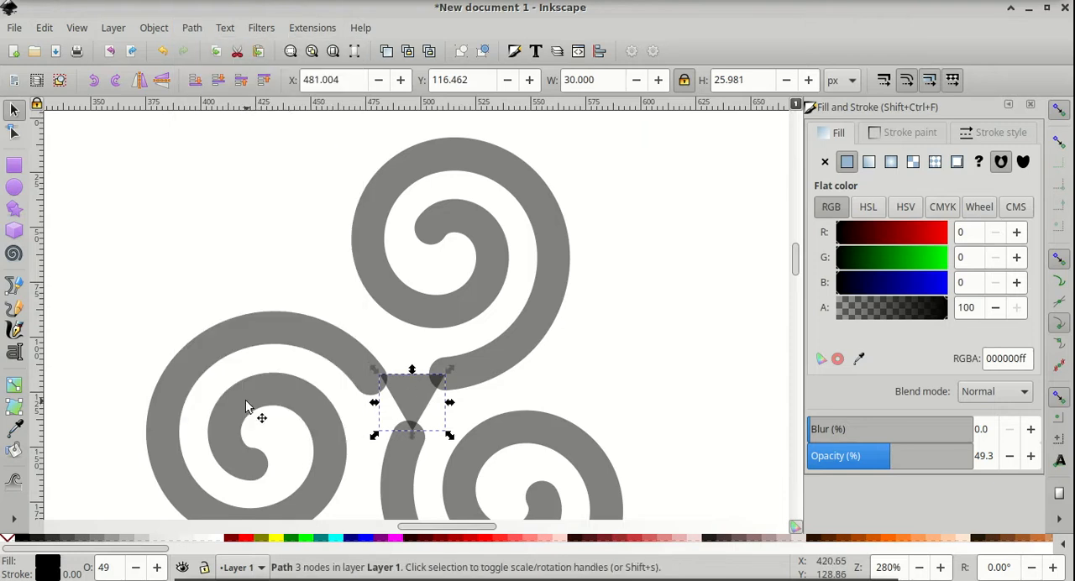
left_click(413, 396)
left_click(824, 162)
left_click(994, 132)
scroll(627, 188, "down", 2)
left_click_drag(672, 146, 356, 433)
left_click_drag(891, 456, 1031, 458)
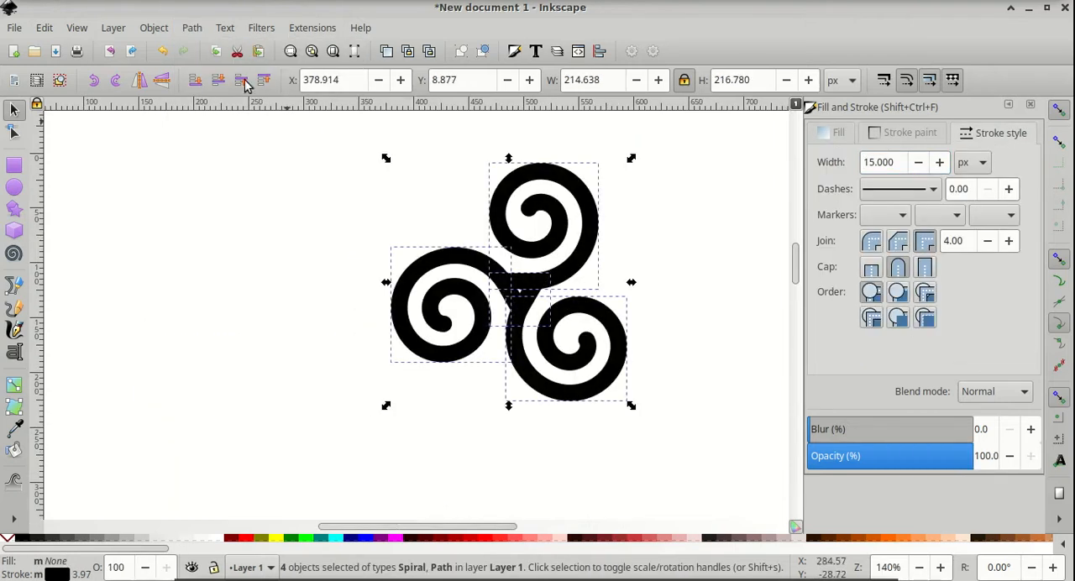
left_click(191, 28)
left_click(230, 67)
left_click(192, 27)
left_click(213, 107)
left_click_drag(564, 272, 555, 270)
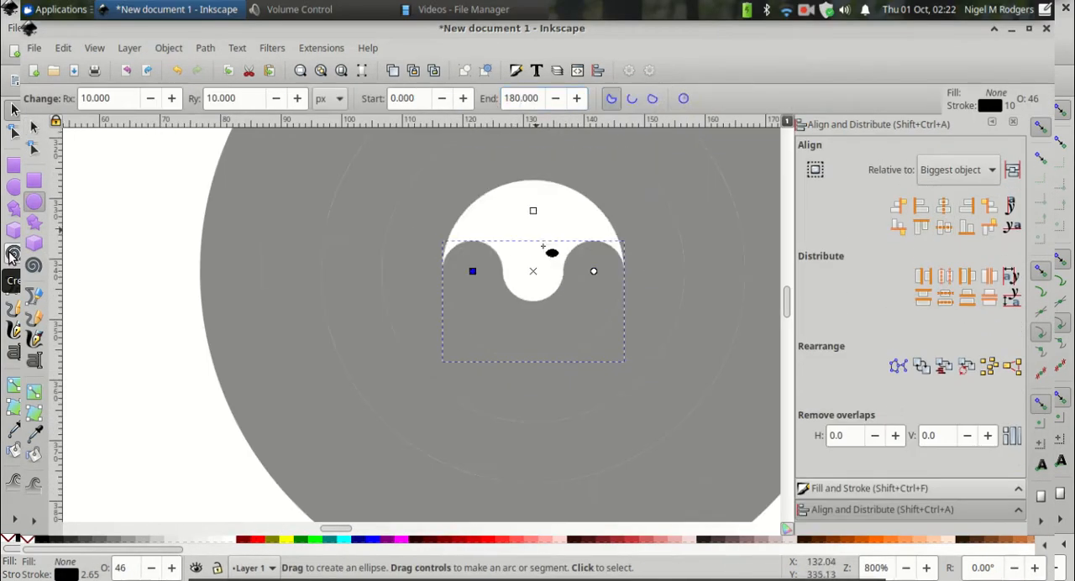
left_click(632, 98)
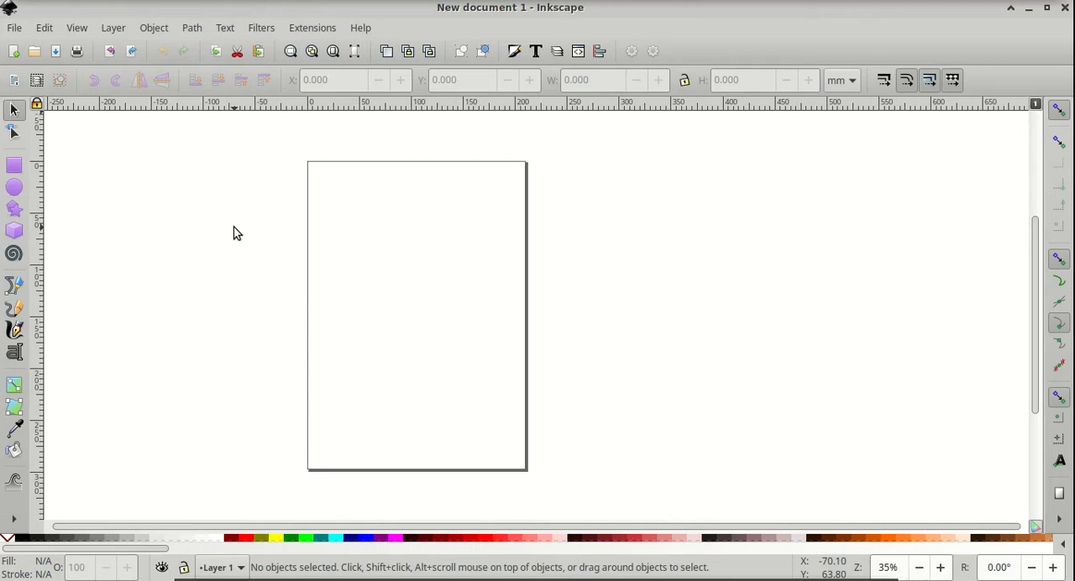
Open Document Properties and set the display units to px
left_click(14, 28)
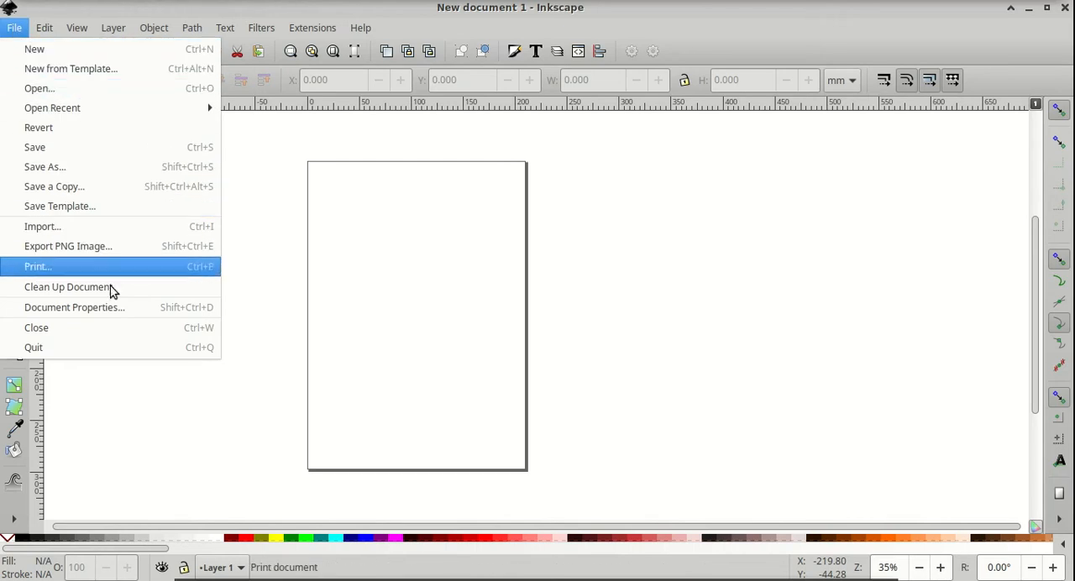
left_click(126, 307)
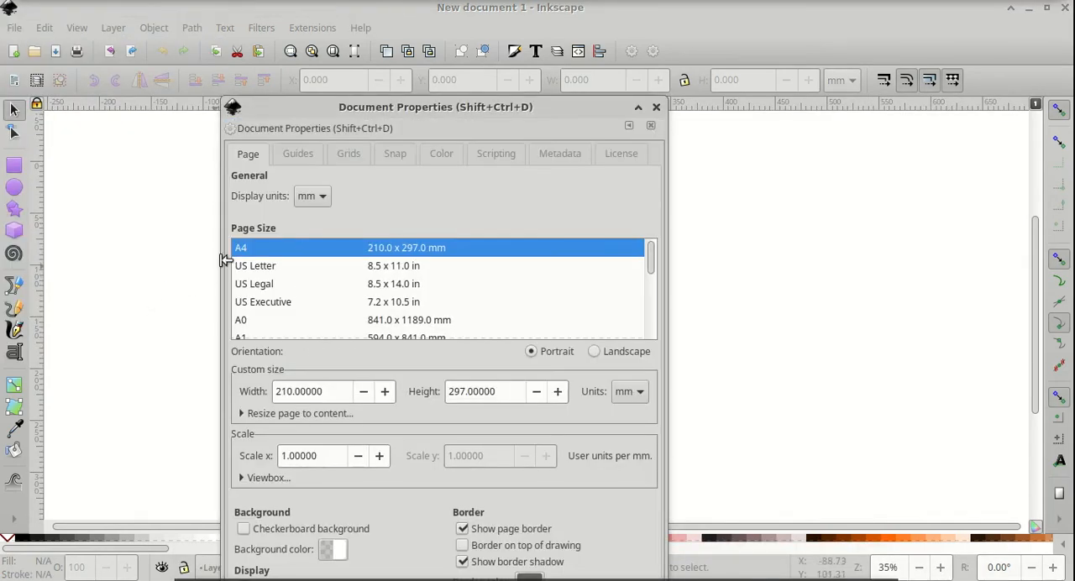
left_click(311, 198)
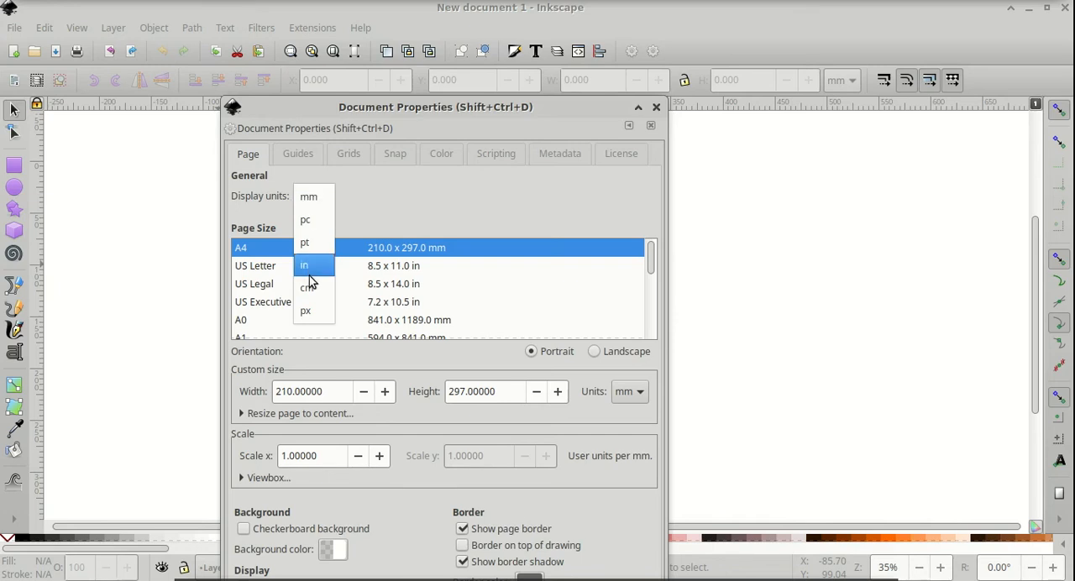
left_click(308, 319)
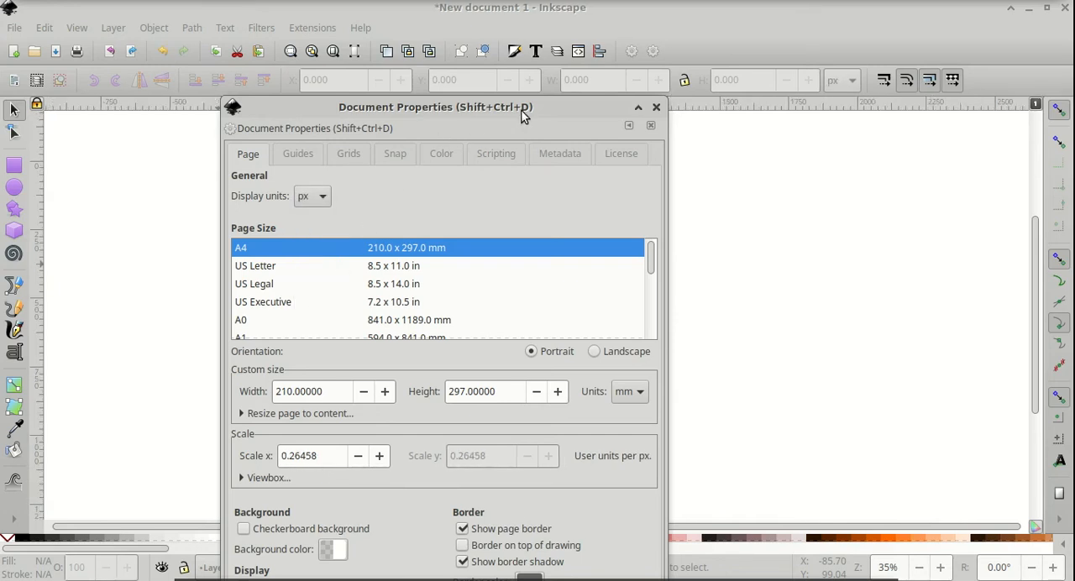
Turn off the page border and close the Document Properties dialog
left_click_drag(529, 107, 850, 12)
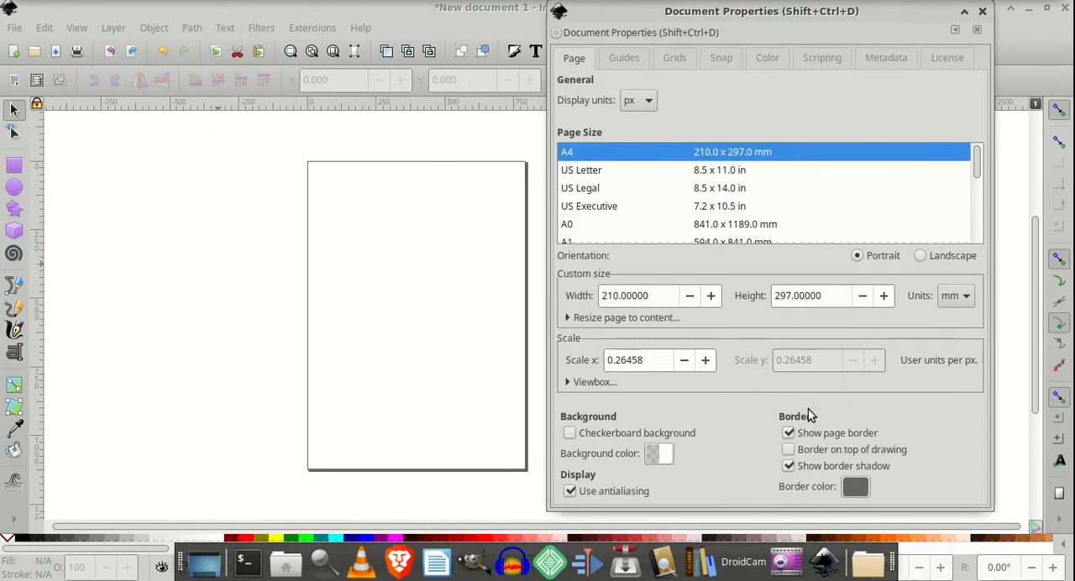
left_click(789, 434)
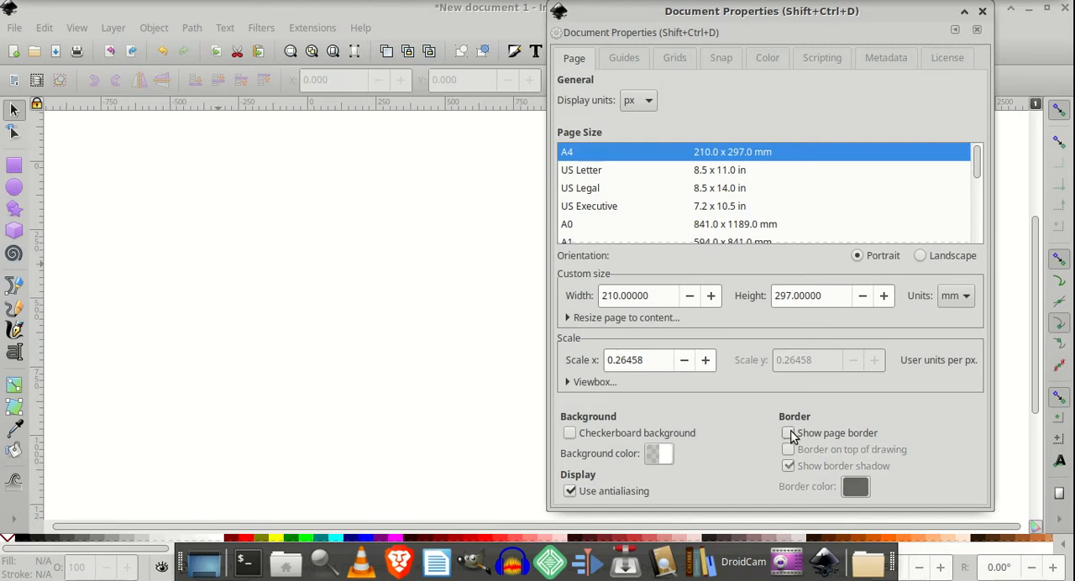
left_click(983, 12)
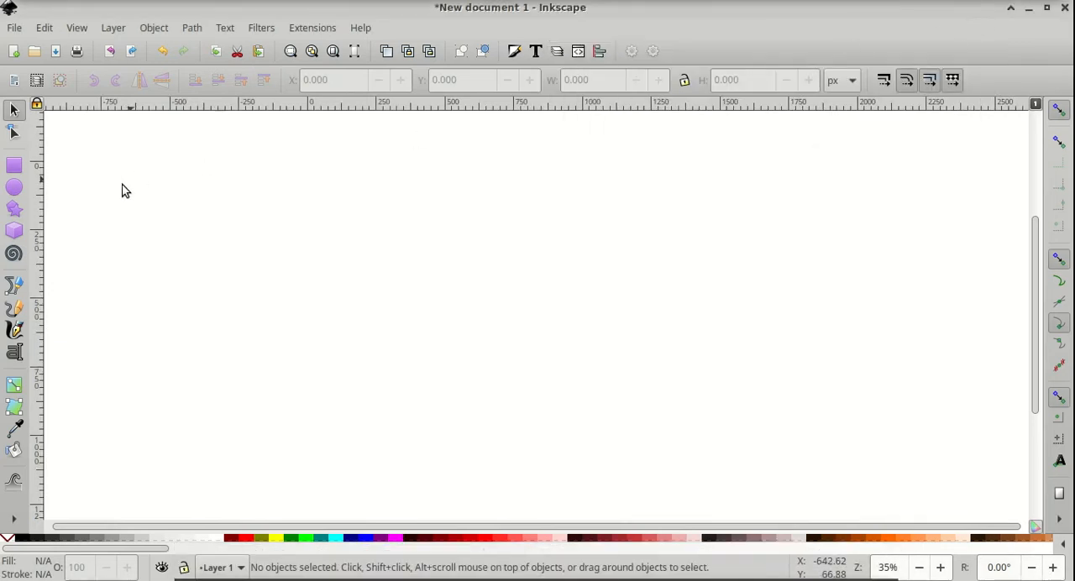
Draw a small spiral with the Spiral tool using 2 turns, divergence 1.000 and inner radius 0.200
left_click(13, 254)
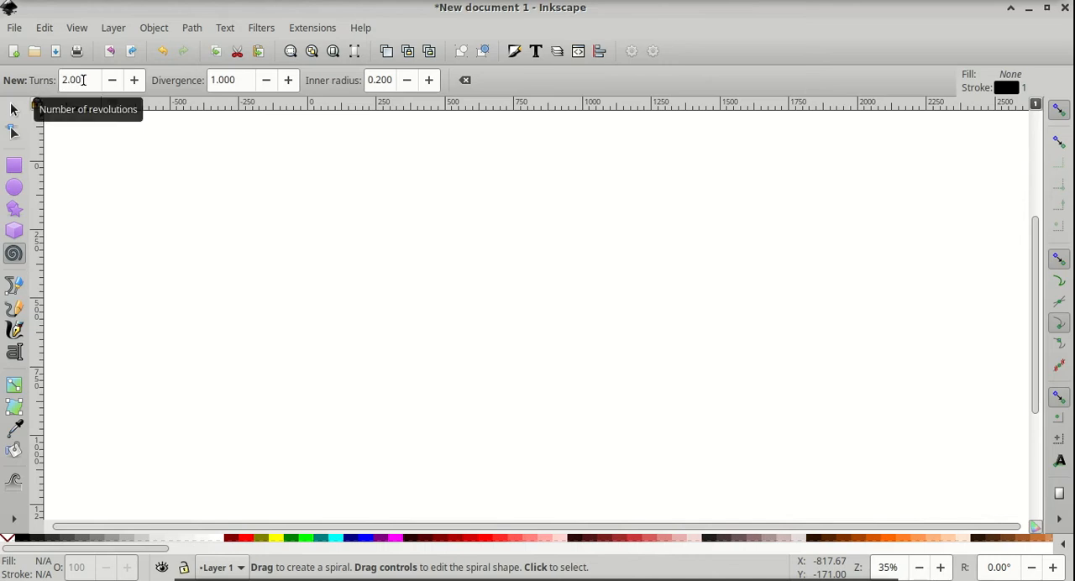
left_click(83, 80)
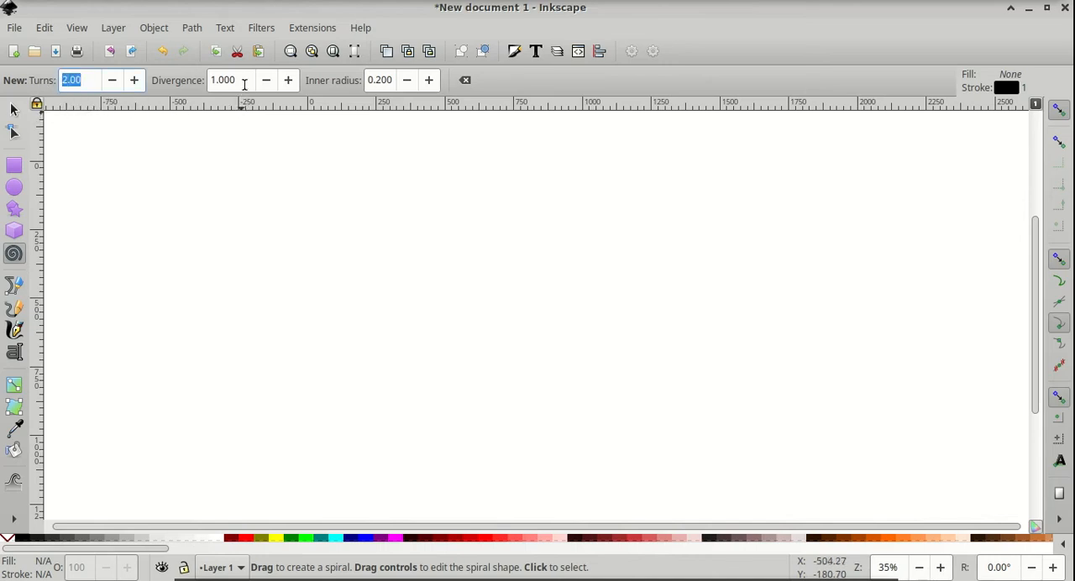
left_click(243, 80)
left_click_drag(244, 80, 205, 82)
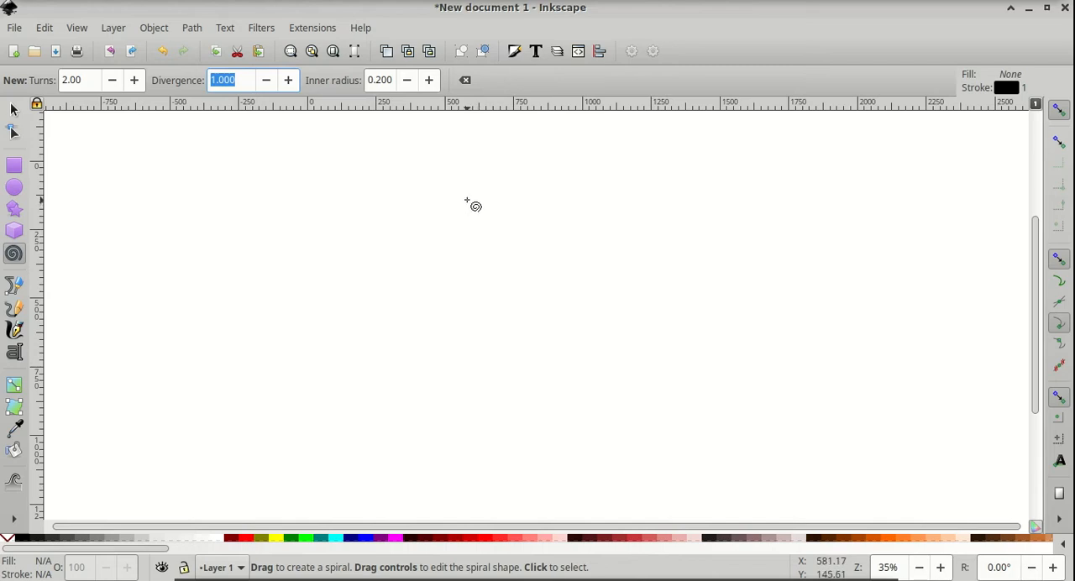
left_click_drag(467, 201, 468, 244)
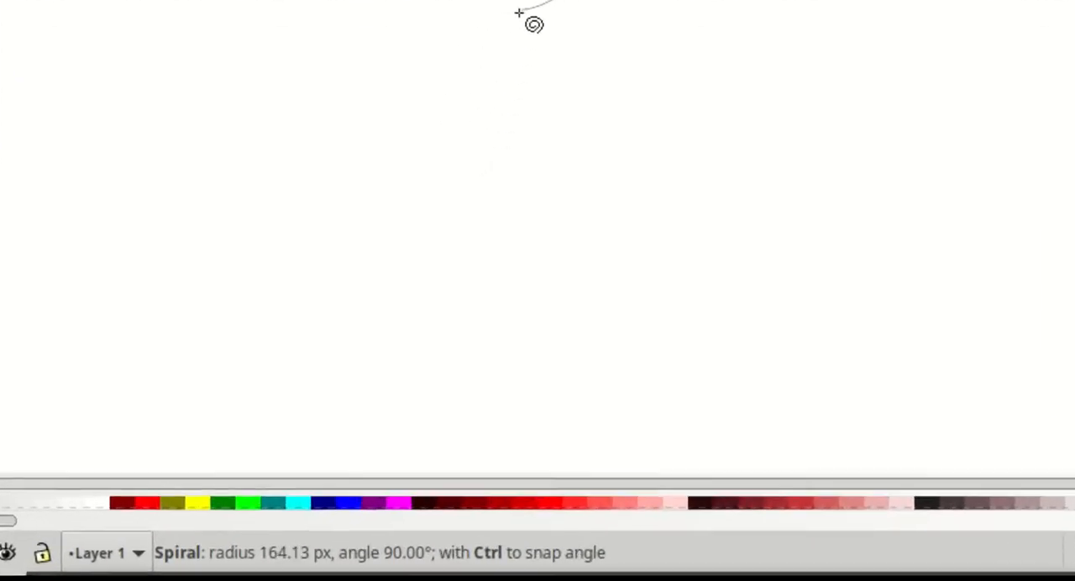
left_click_drag(518, 14, 520, 23)
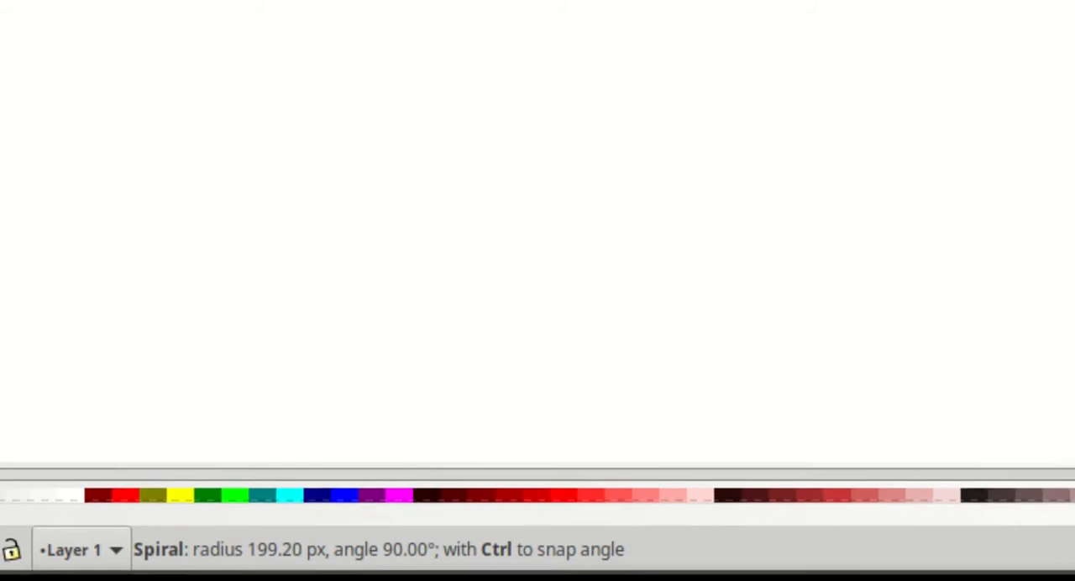
left_click_drag(504, 86, 468, 246)
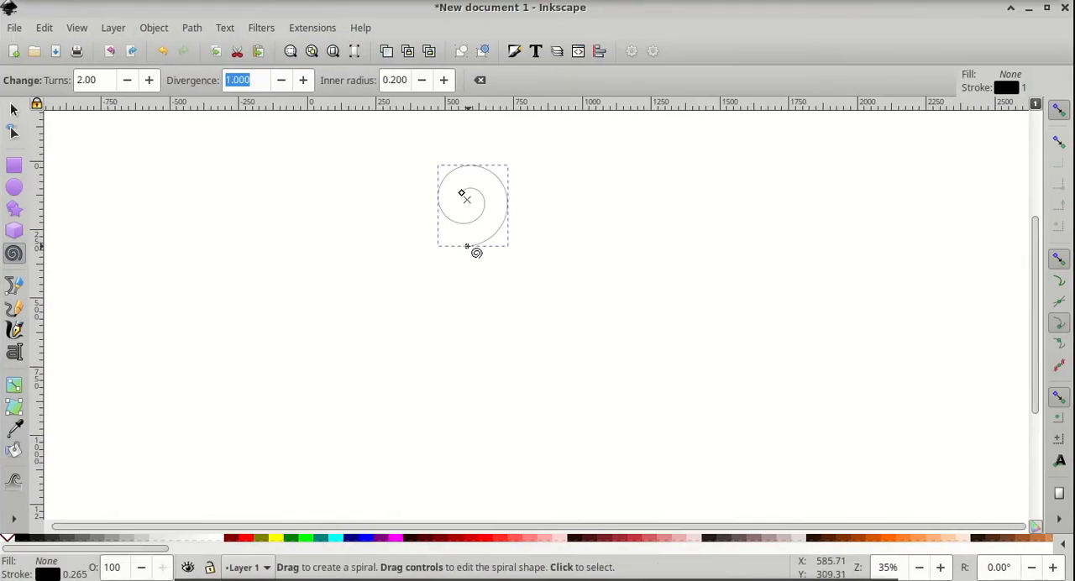
Open Fill and Stroke and set the spiral's stroke width to 15 px
left_click(154, 28)
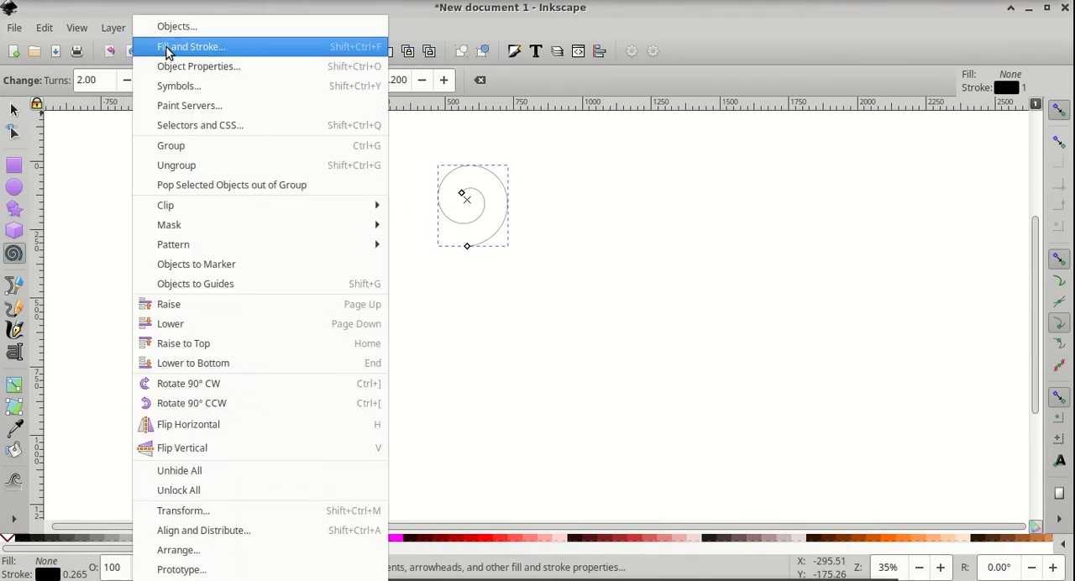
left_click(167, 48)
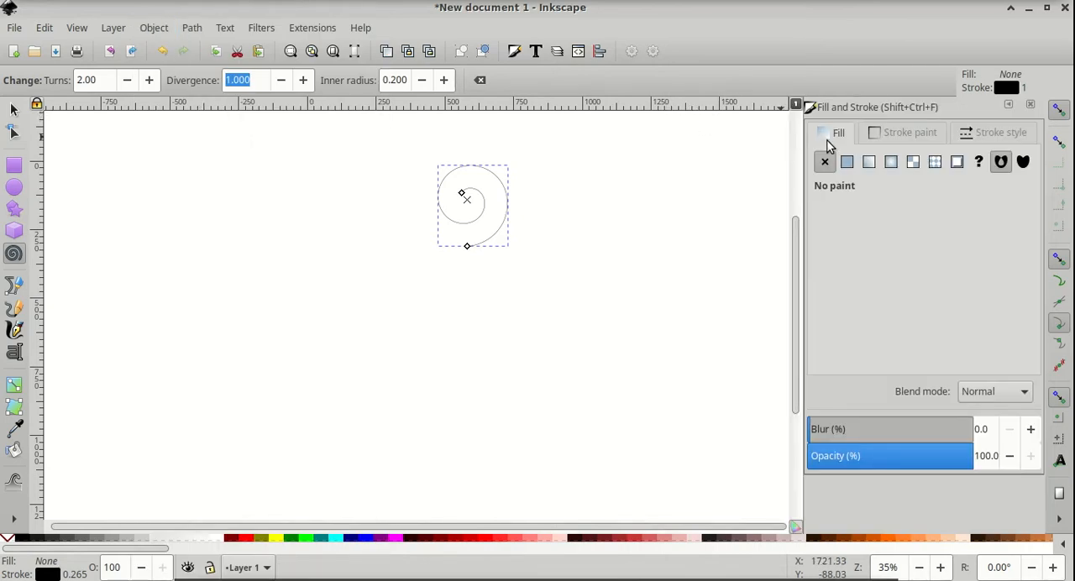
left_click(910, 136)
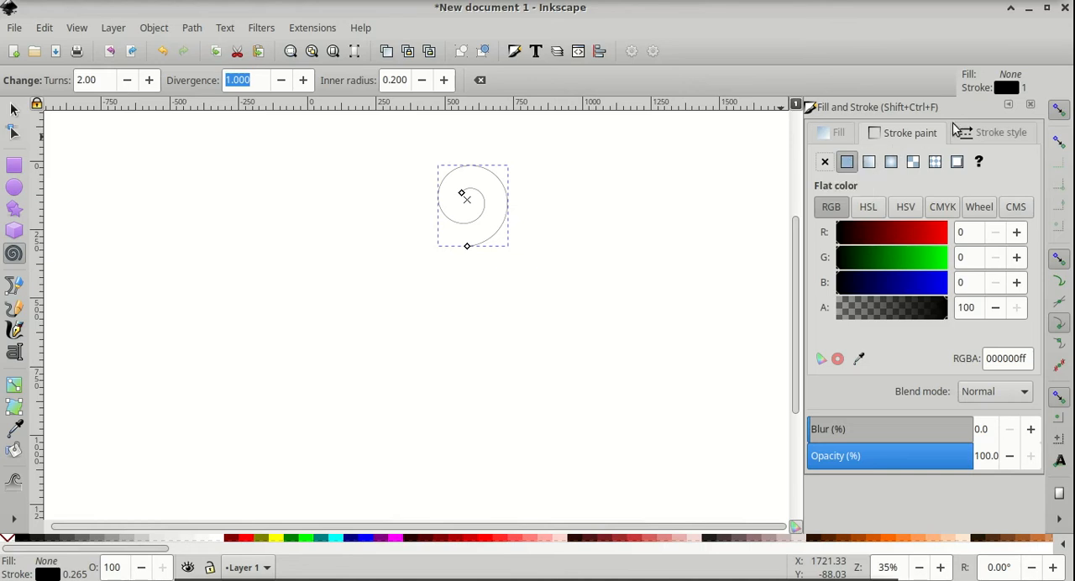
left_click(969, 136)
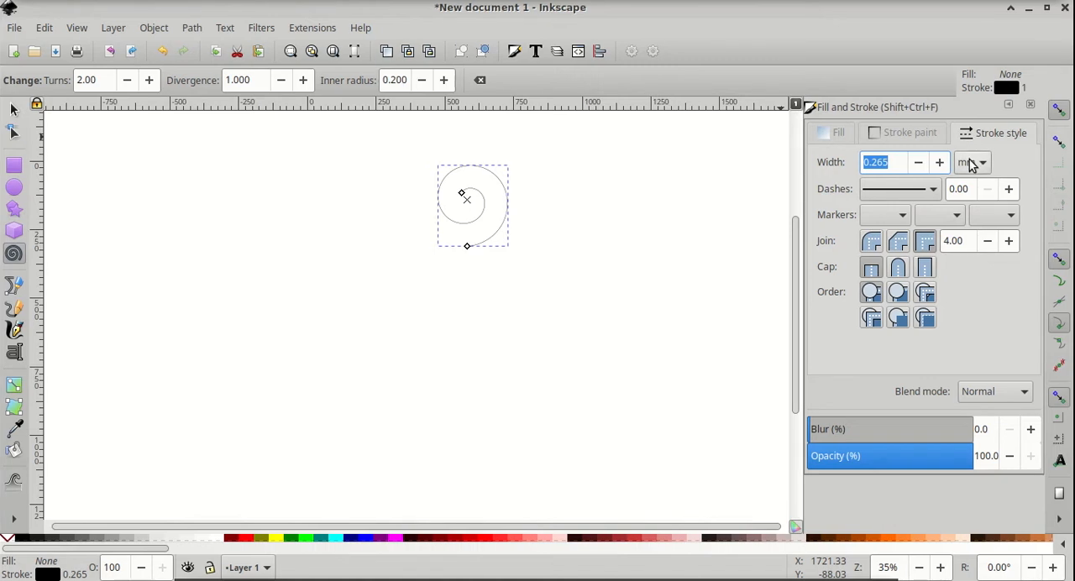
left_click(970, 164)
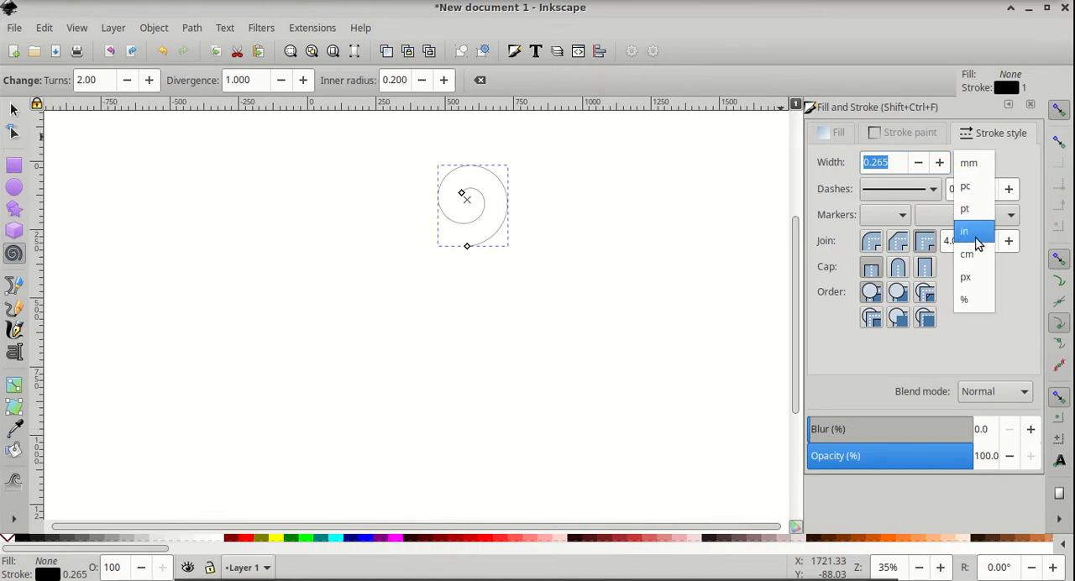
left_click(967, 277)
left_click_drag(898, 161, 832, 153)
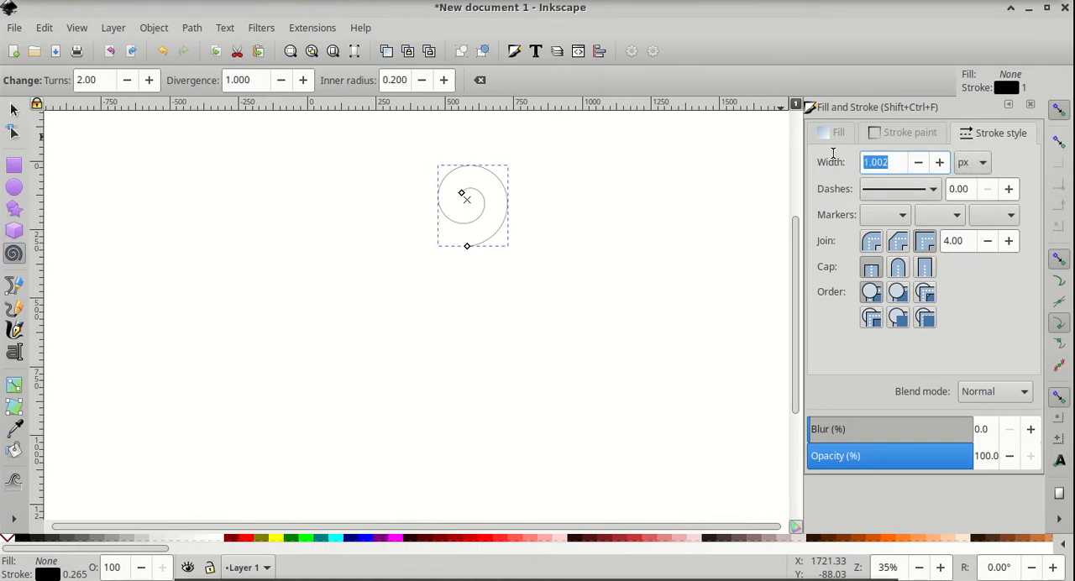
type("15")
key("Return")
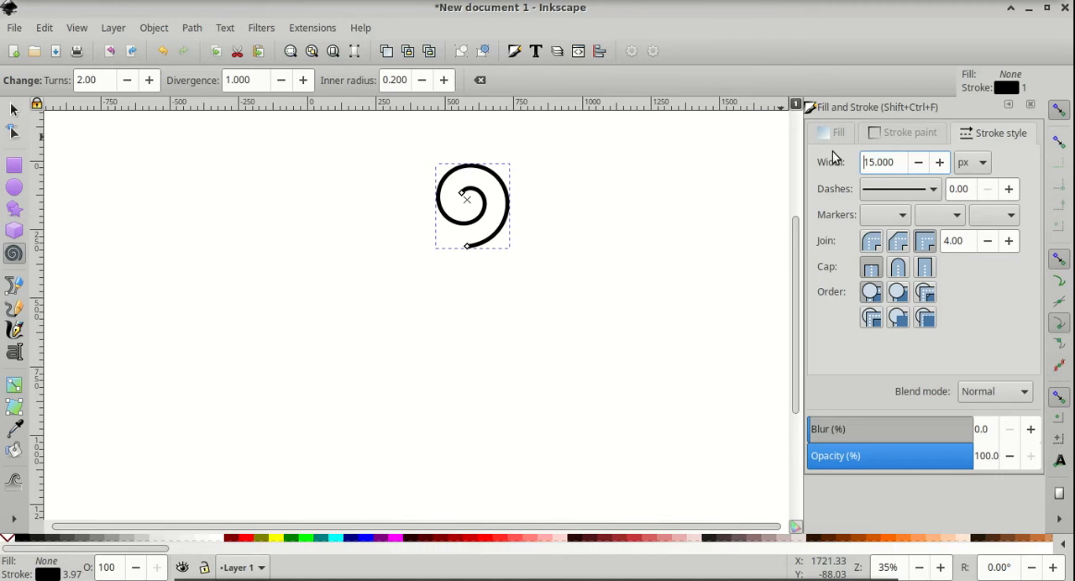
Lock the aspect ratio and scale the spiral to a height of 115 px
left_click(14, 110)
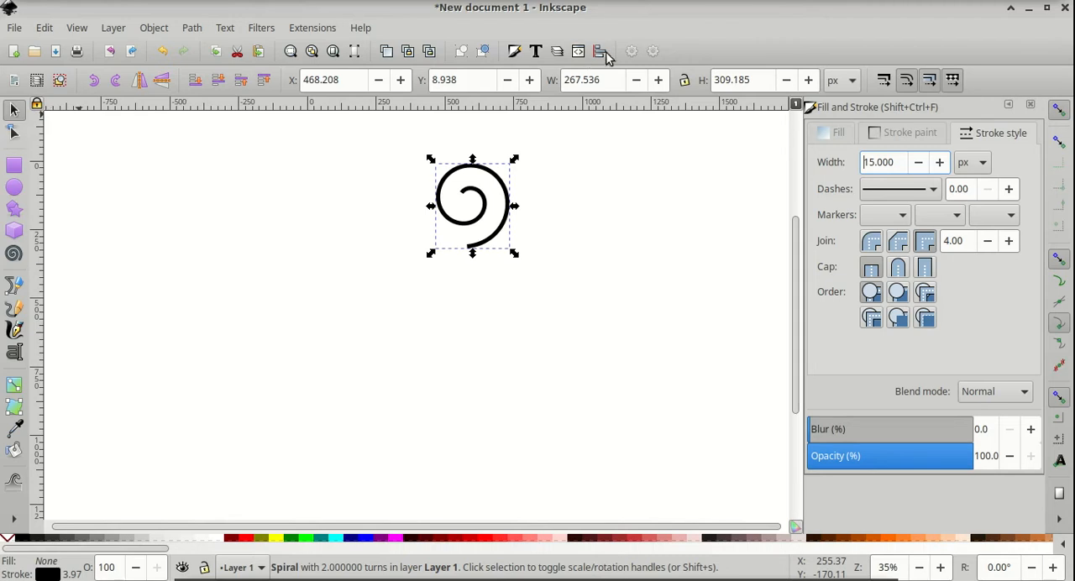
left_click(684, 82)
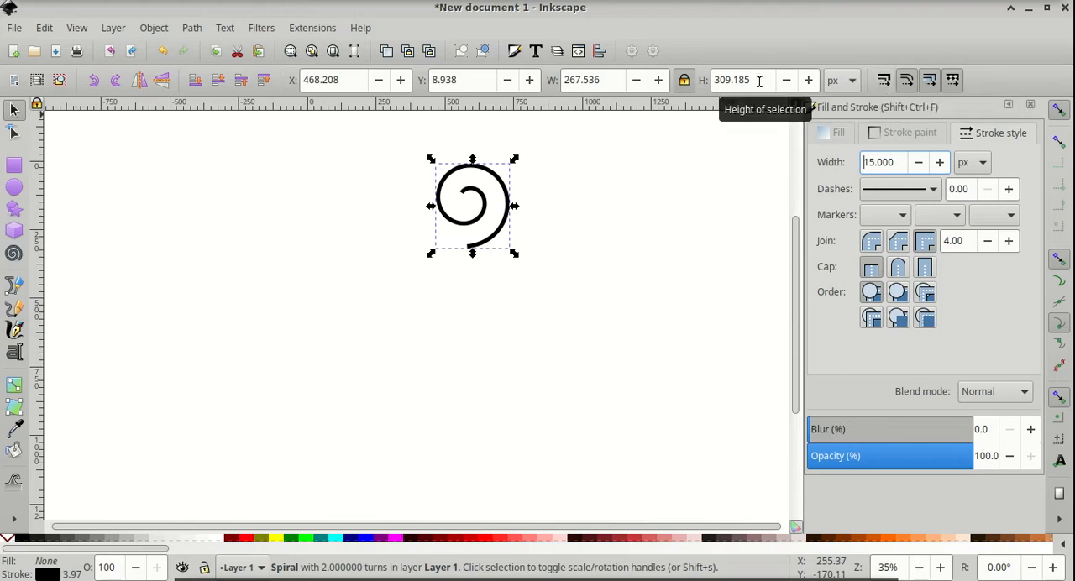
left_click_drag(758, 81, 676, 64)
type("1")
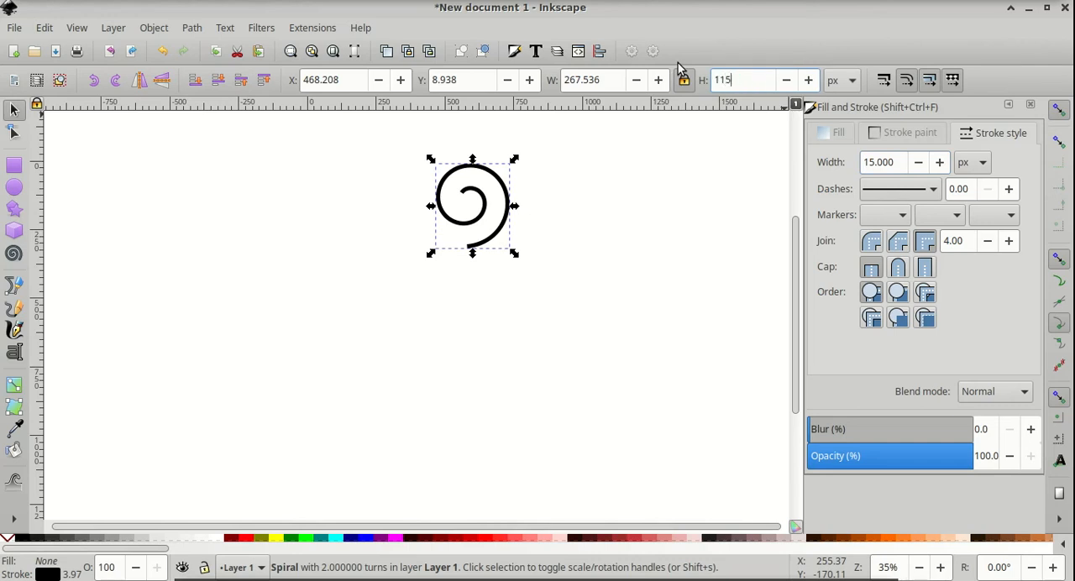
type("15")
key("Return")
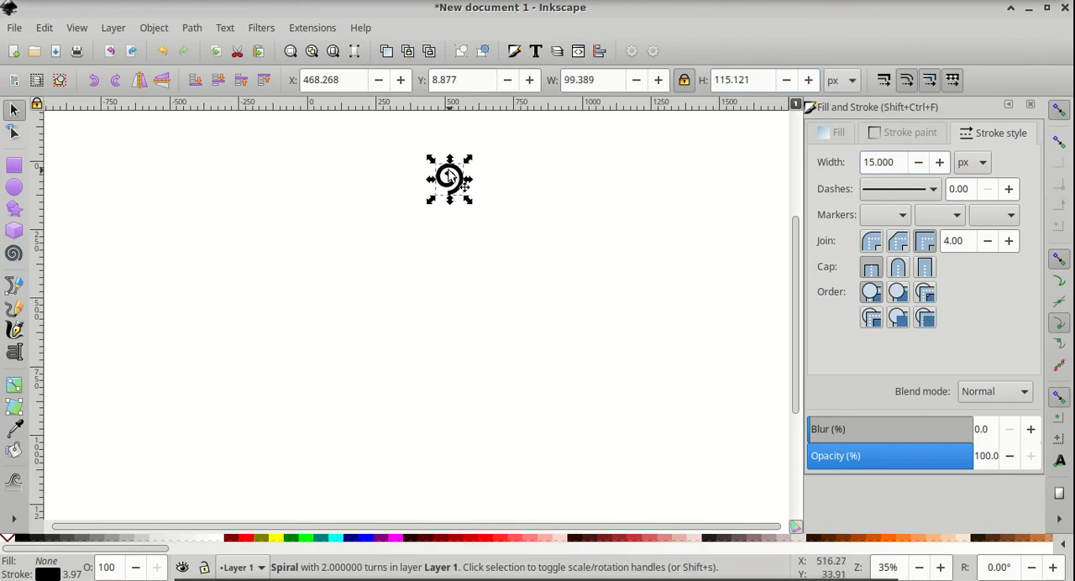
Give the spiral round caps and reduce its opacity to about 49%
key("ctrl")
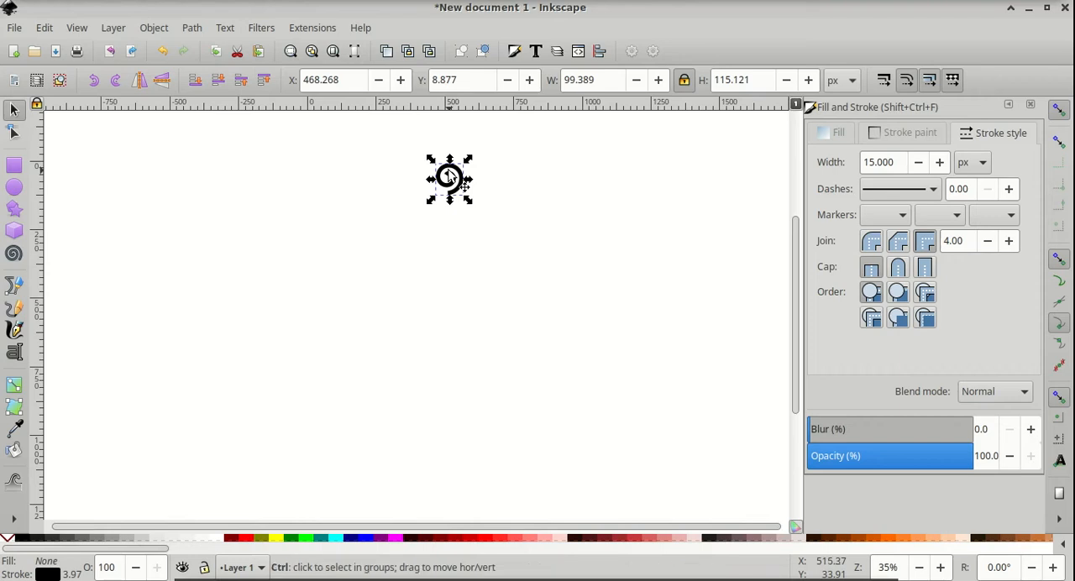
scroll(449, 176, "up", 3)
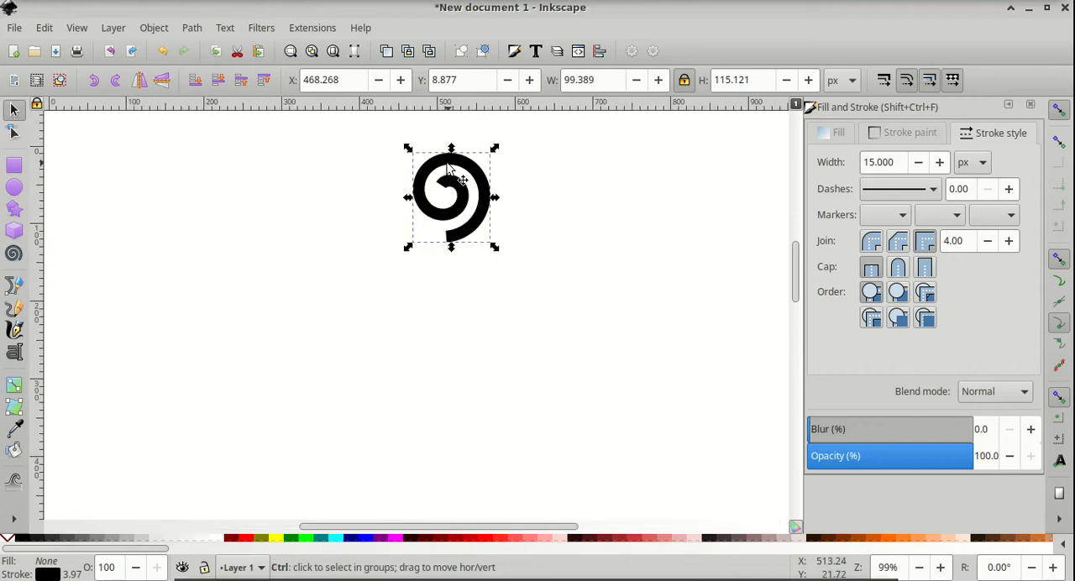
scroll(447, 173, "up", 1)
scroll(447, 169, "up", 1)
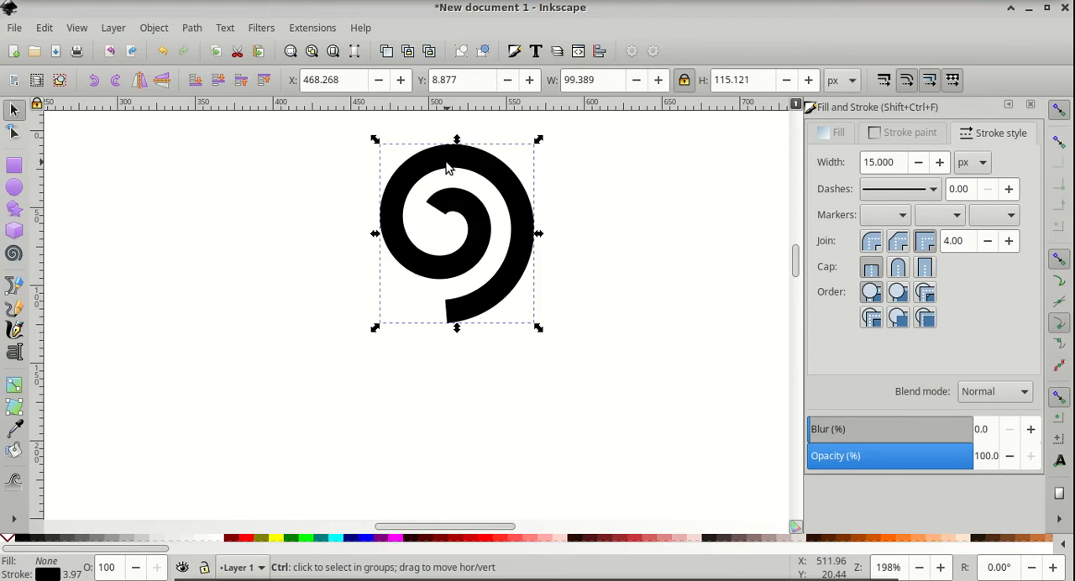
scroll(448, 169, "up", 1)
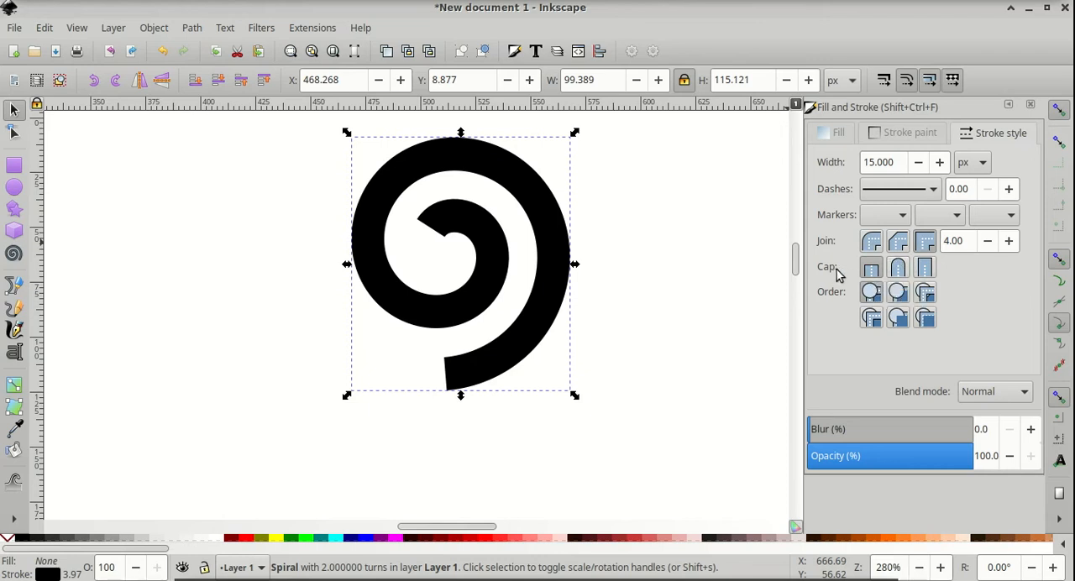
left_click(899, 269)
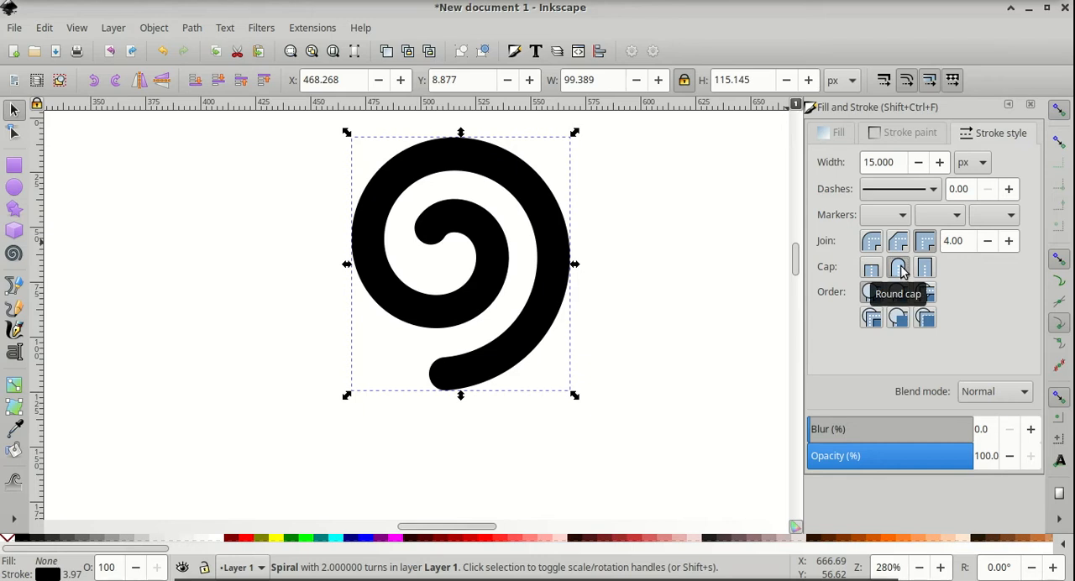
left_click(888, 460)
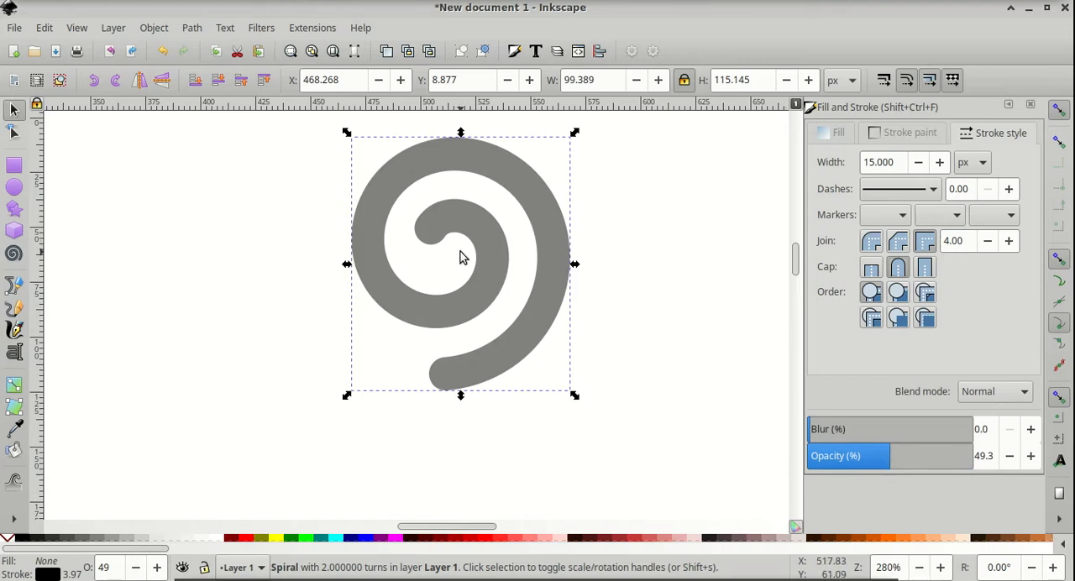
Duplicate the spiral and move the copy to its left
key("ctrl+d")
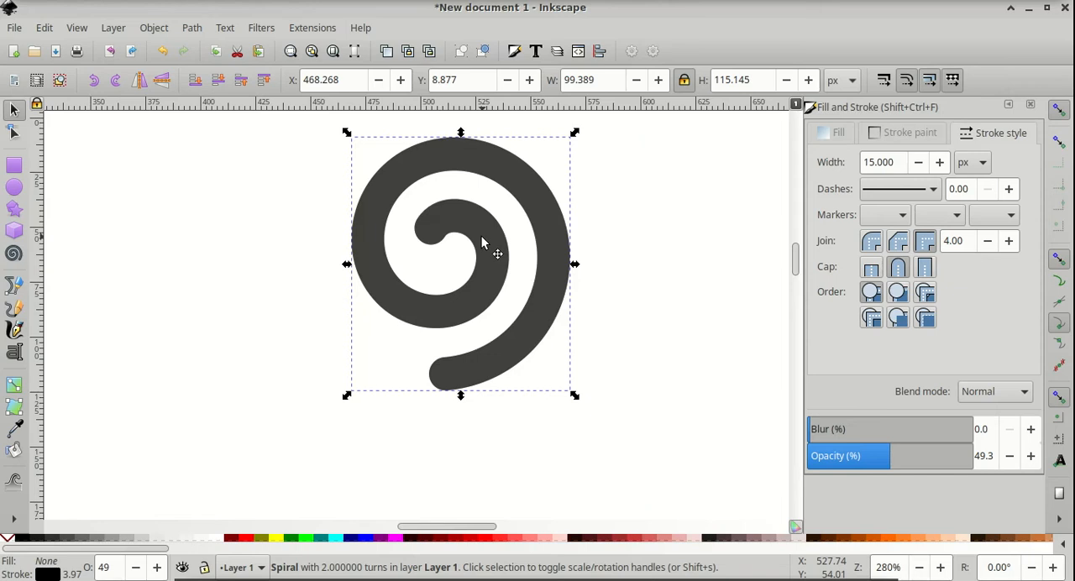
left_click_drag(483, 243, 214, 261)
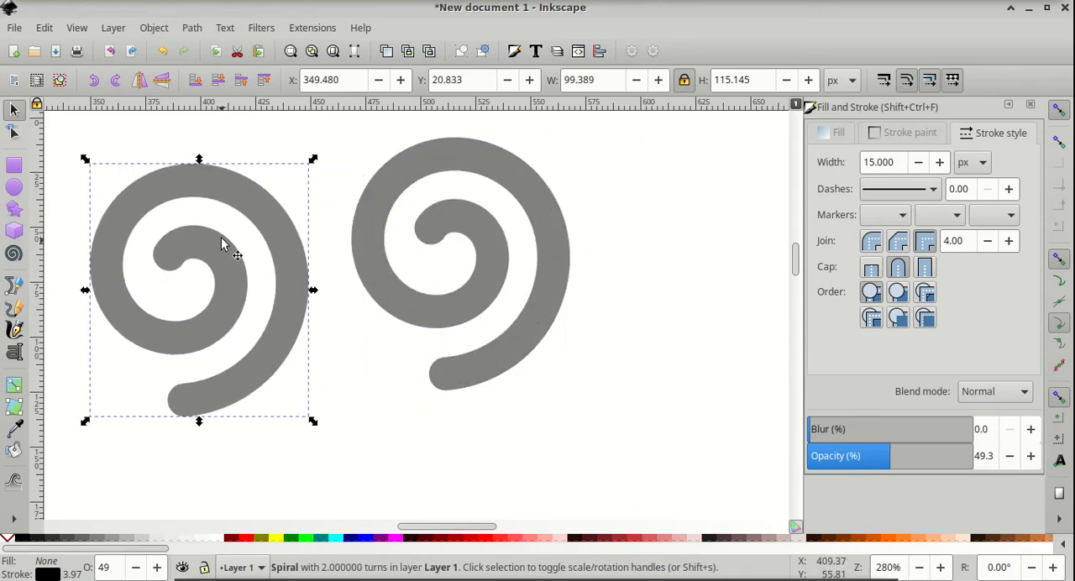
Rotate the copied spiral by -120°
left_click(240, 196)
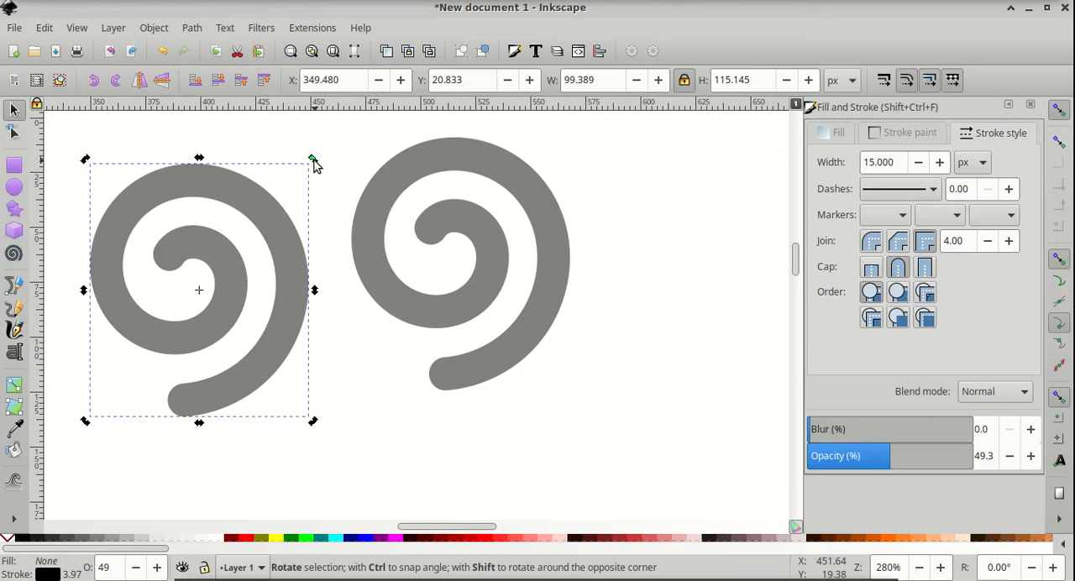
left_click_drag(313, 160, 146, 182)
left_click_drag(143, 219, 142, 271)
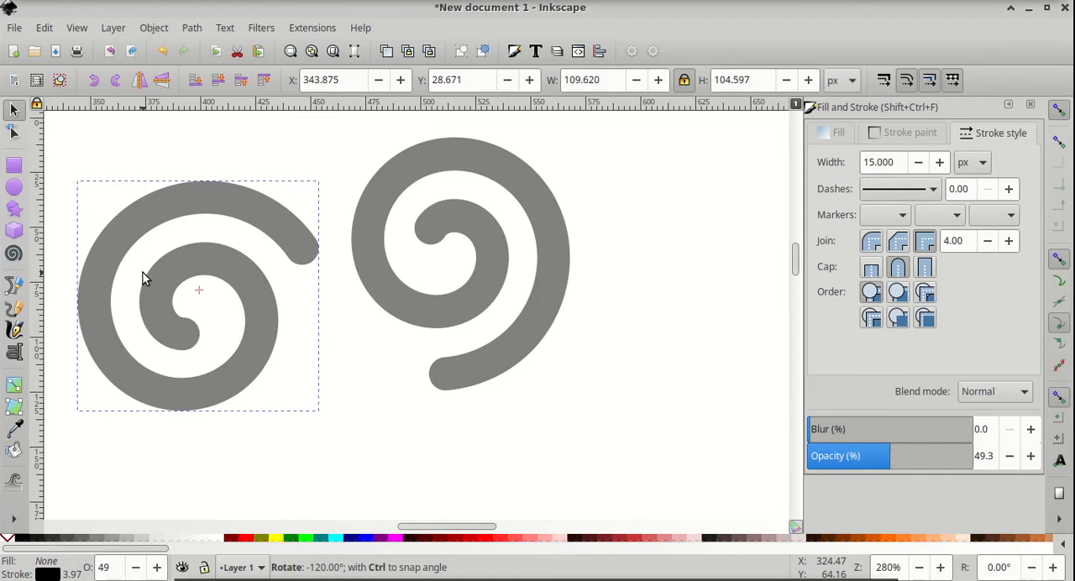
Duplicate the left spiral and move the copy below the other two spirals
left_click_drag(143, 279, 144, 277)
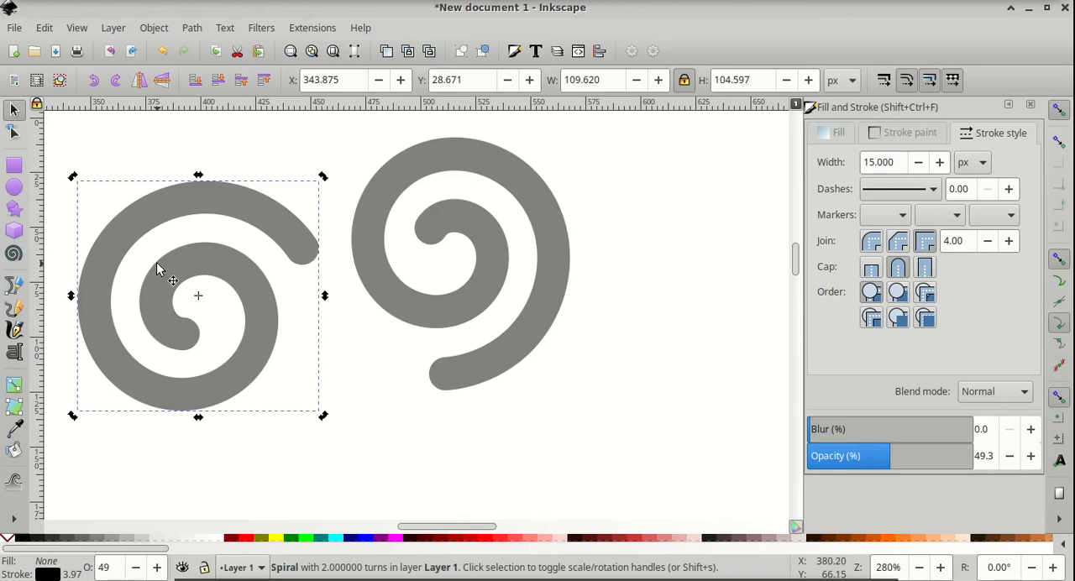
key("ctrl")
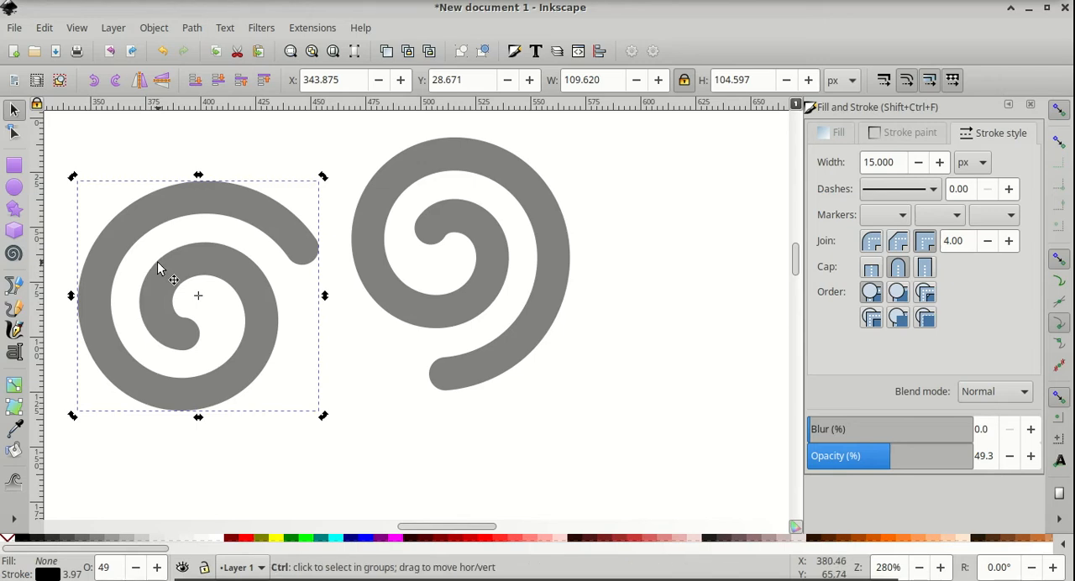
key("ctrl+d")
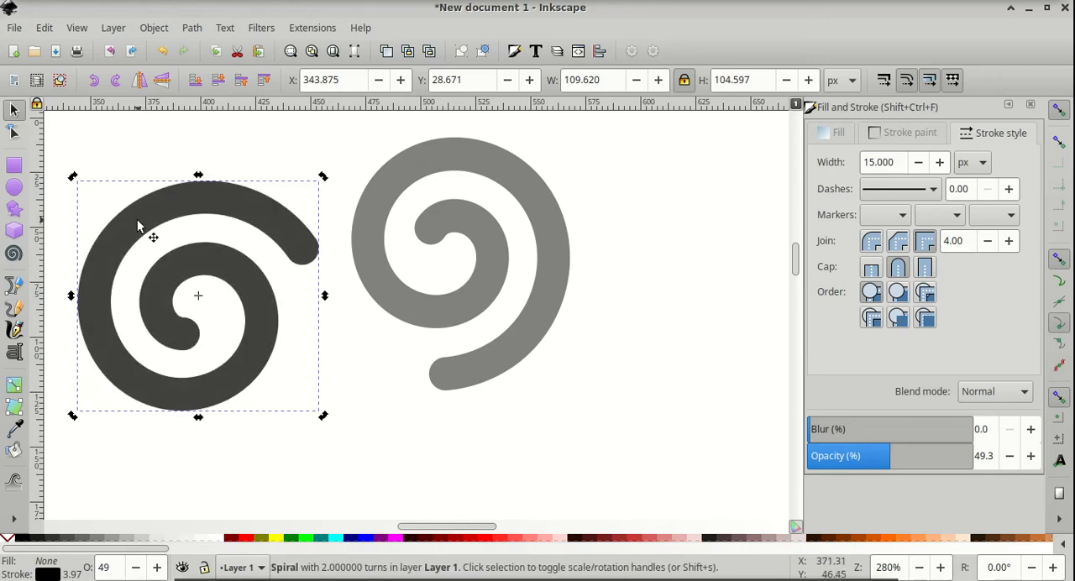
left_click_drag(138, 218, 293, 439)
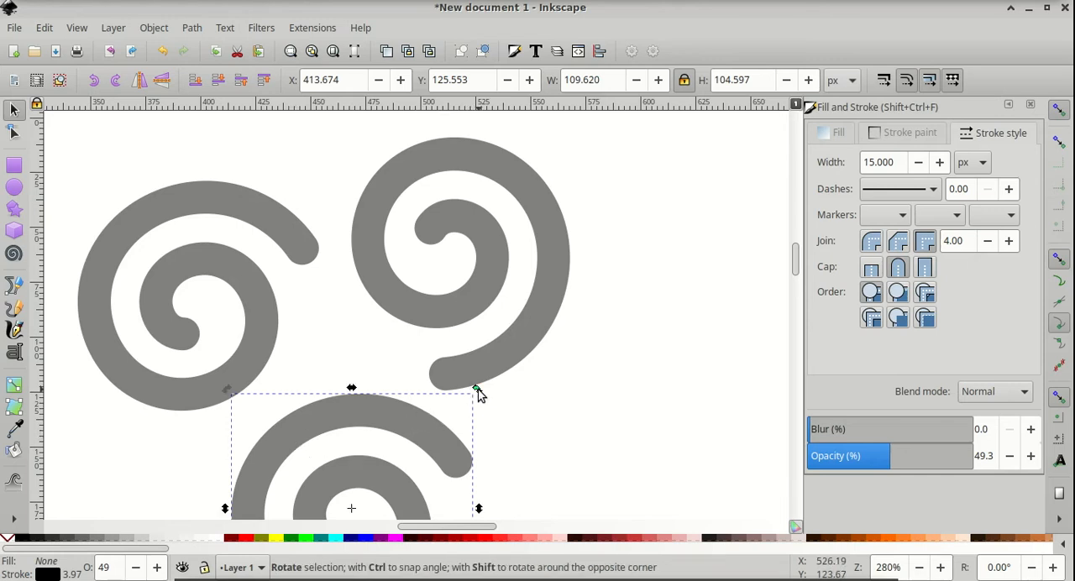
Rotate the new copy and arrange the three spirals so their outer ends meet around a central gap
left_click_drag(476, 389, 174, 434)
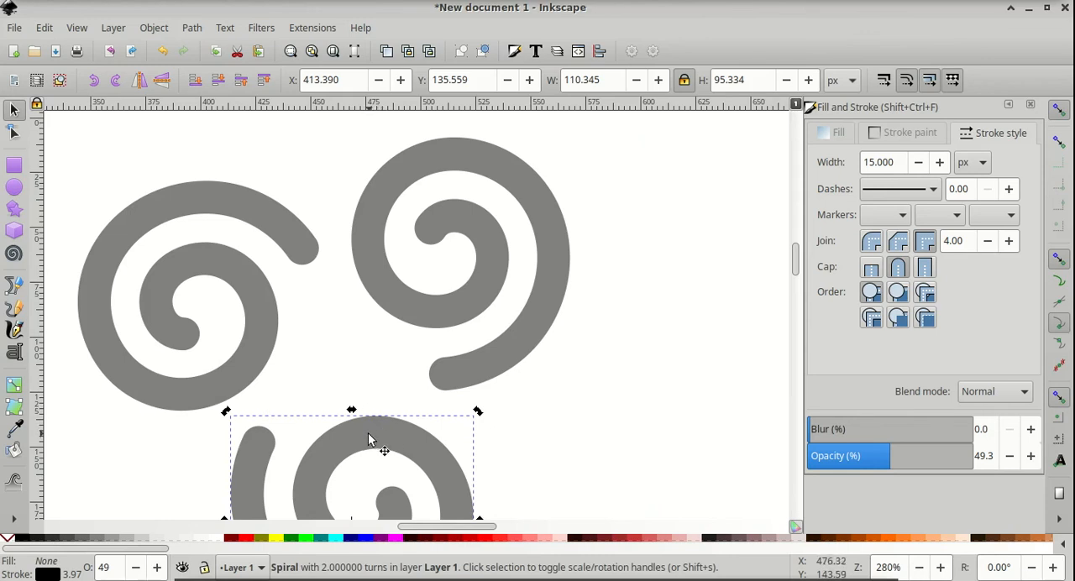
left_click_drag(379, 443, 514, 426)
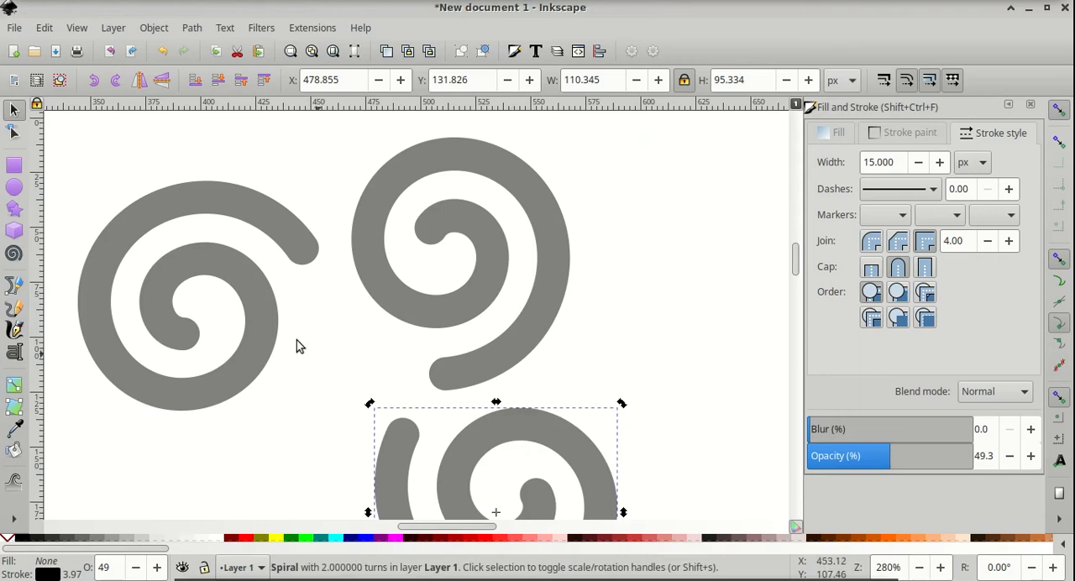
left_click_drag(248, 302, 393, 429)
left_click_drag(480, 430, 495, 447)
left_click_drag(346, 401, 285, 401)
left_click_drag(538, 422, 526, 425)
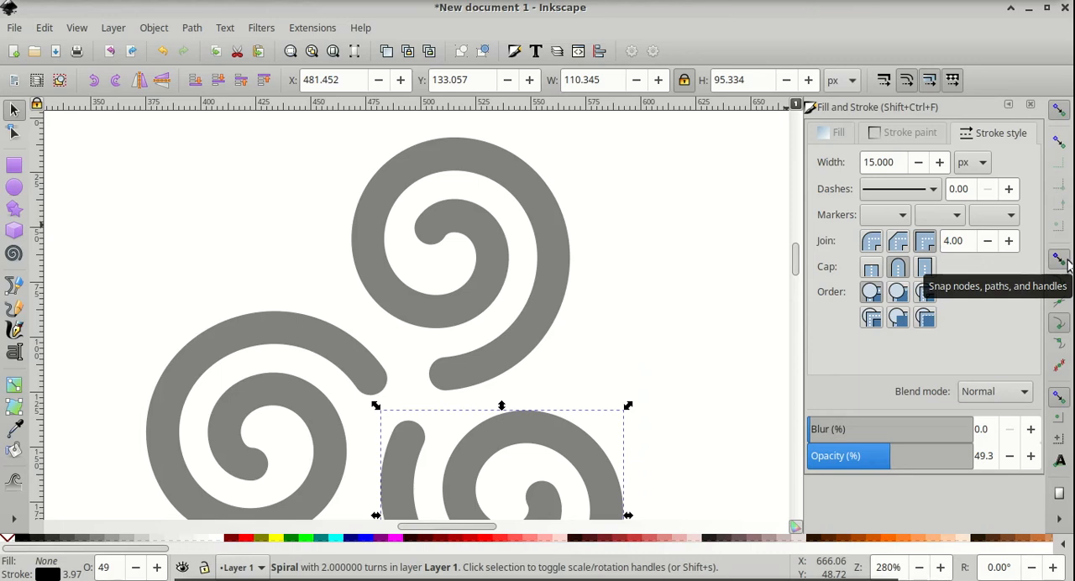
Enable snapping to cusp nodes and draw a downward-pointing three-corner polygon beside the spirals
left_click(1059, 325)
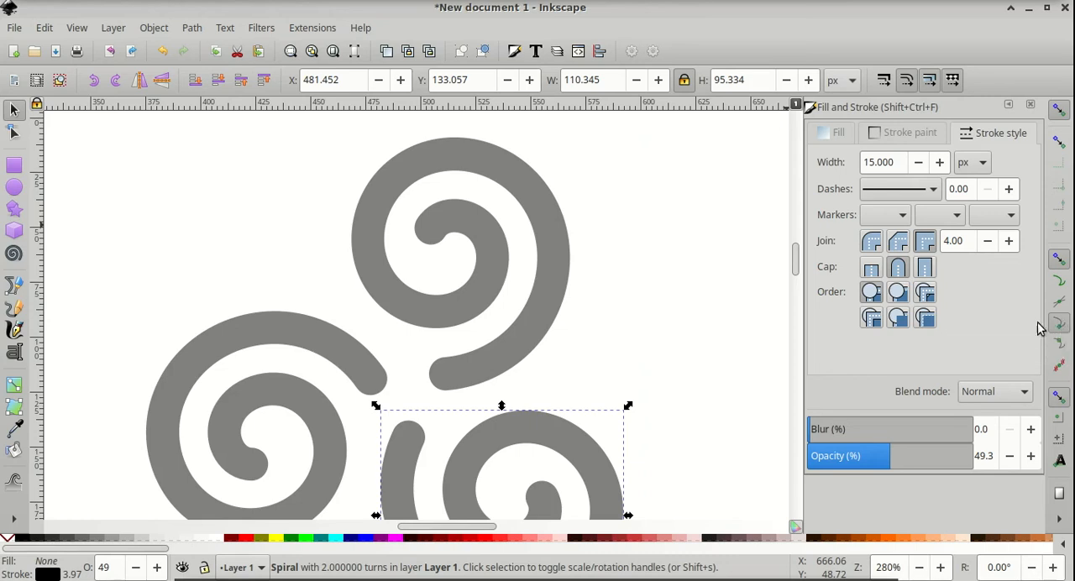
left_click(17, 212)
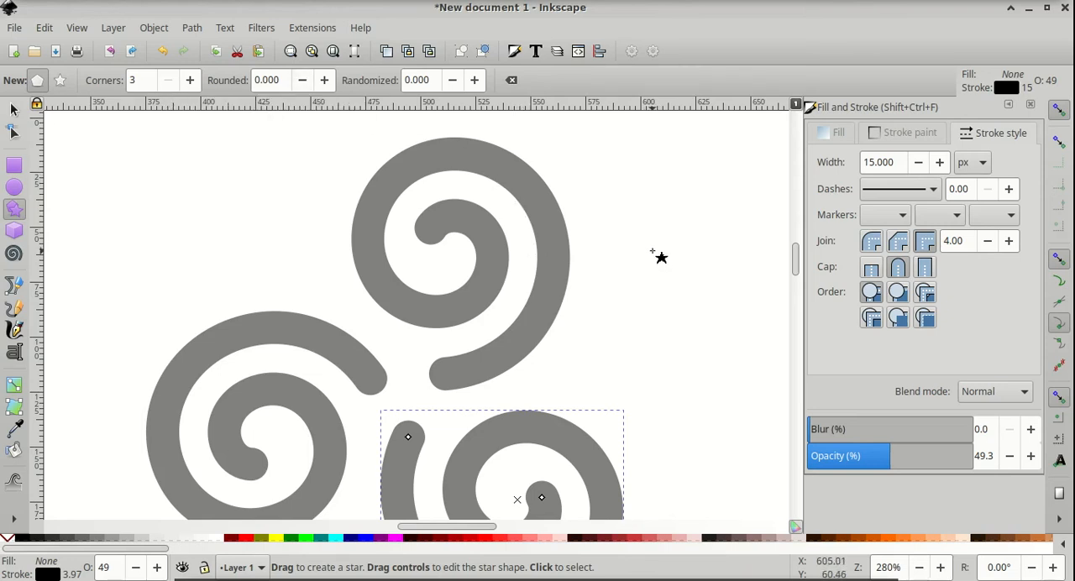
mouse_move(651, 250)
left_mouse_down()
mouse_move(692, 254)
mouse_move(697, 277)
mouse_move(664, 303)
mouse_move(652, 304)
mouse_move(651, 293)
left_mouse_up()
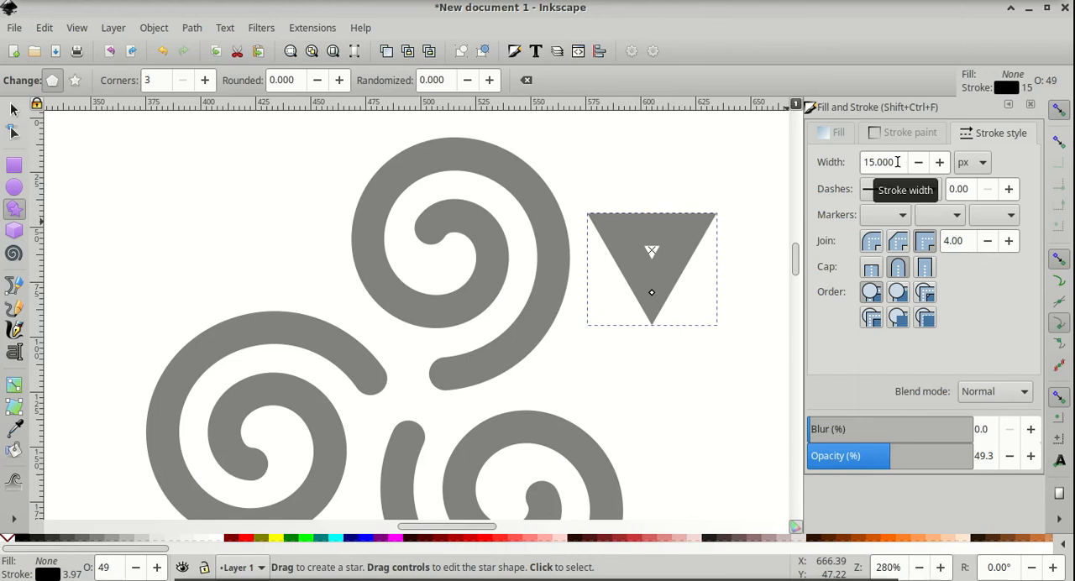
Set the triangle's stroke width to 0 and give it a flat black fill
left_click_drag(897, 162, 852, 158)
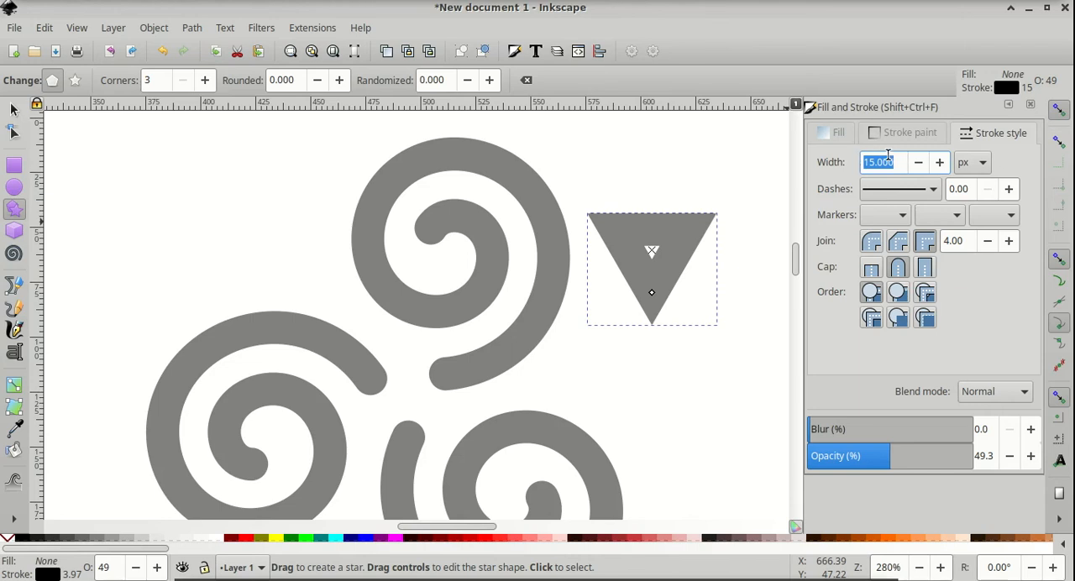
type("0")
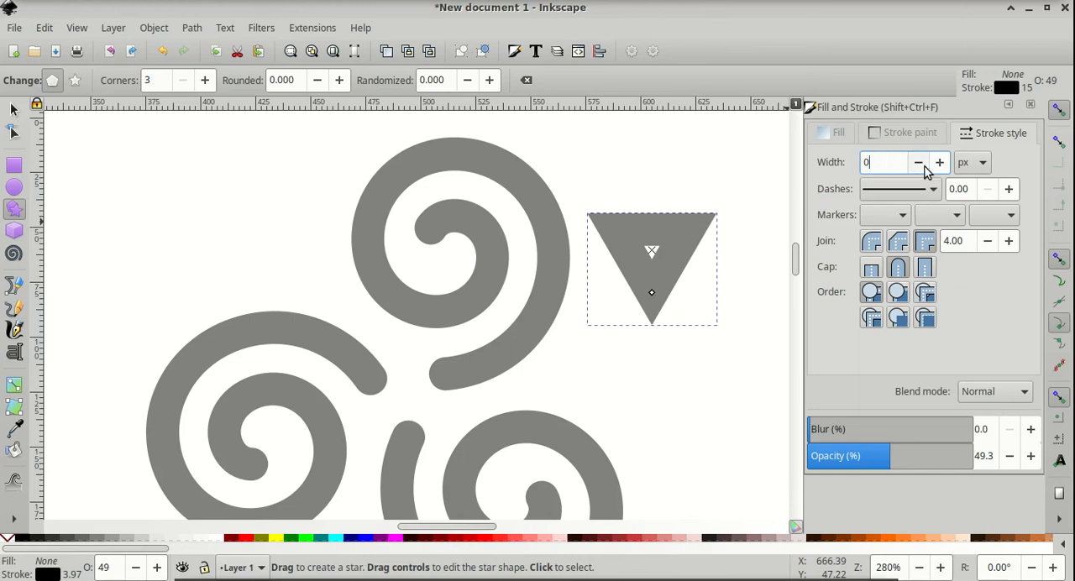
left_click(836, 142)
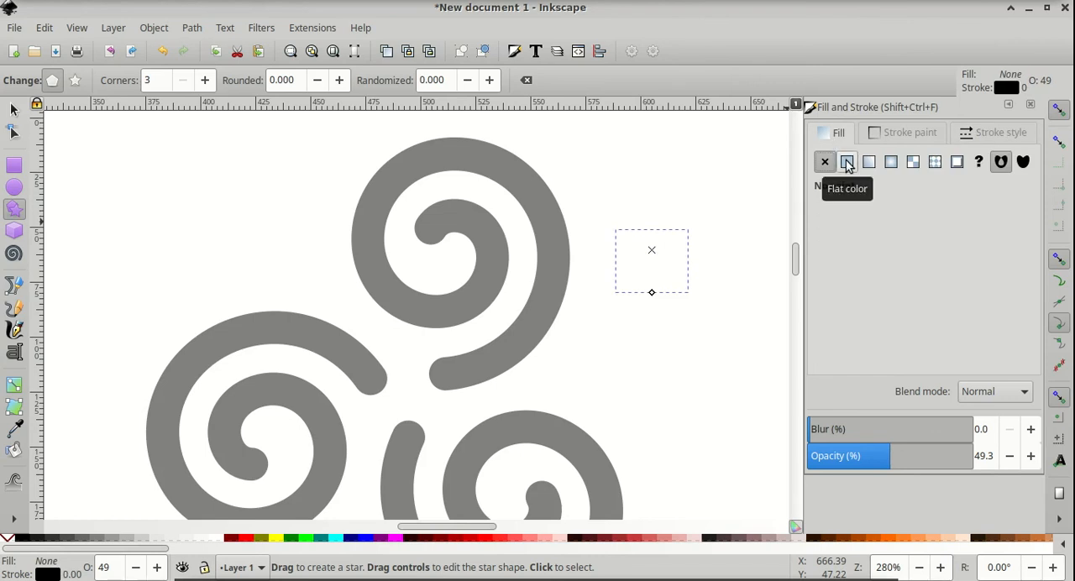
left_click(847, 163)
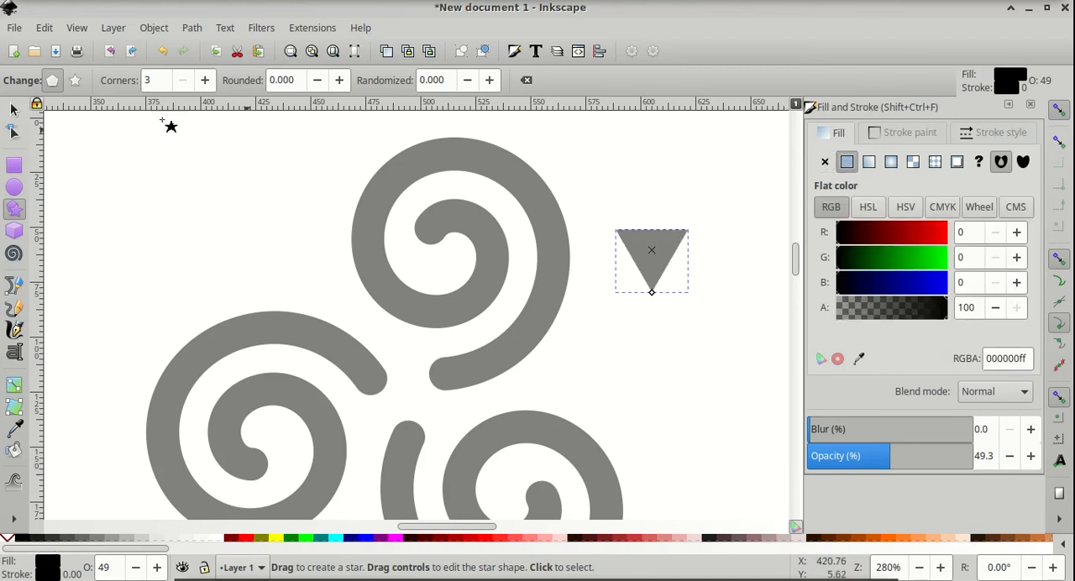
Scale the triangle to a width of 30 px with the aspect ratio locked
left_click(14, 111)
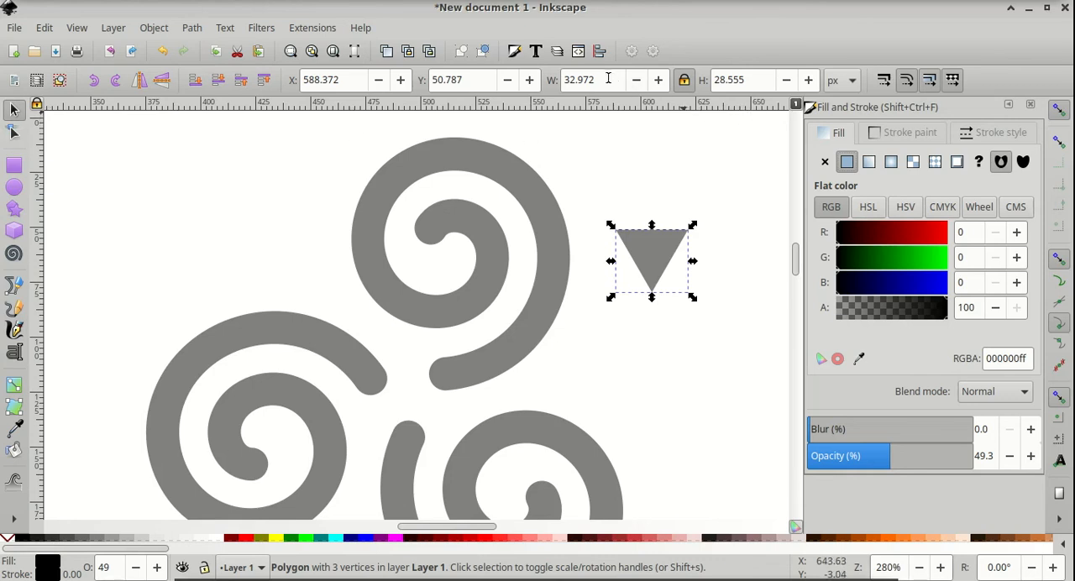
left_click_drag(596, 80, 550, 79)
type("30")
key("Return")
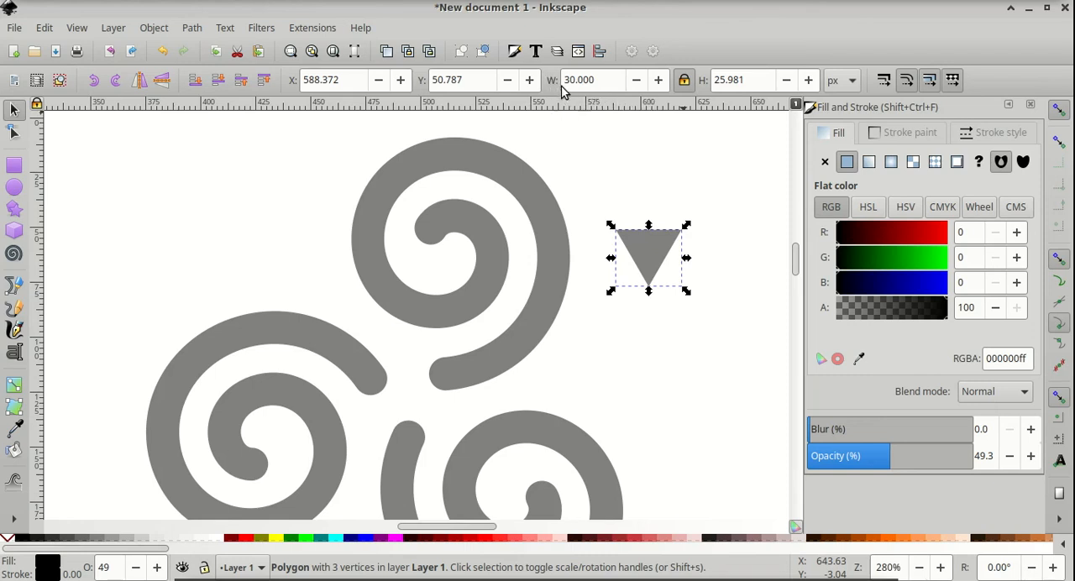
Move the triangle into the gap where the spiral ends meet and convert it to a path
left_click_drag(660, 252, 418, 395)
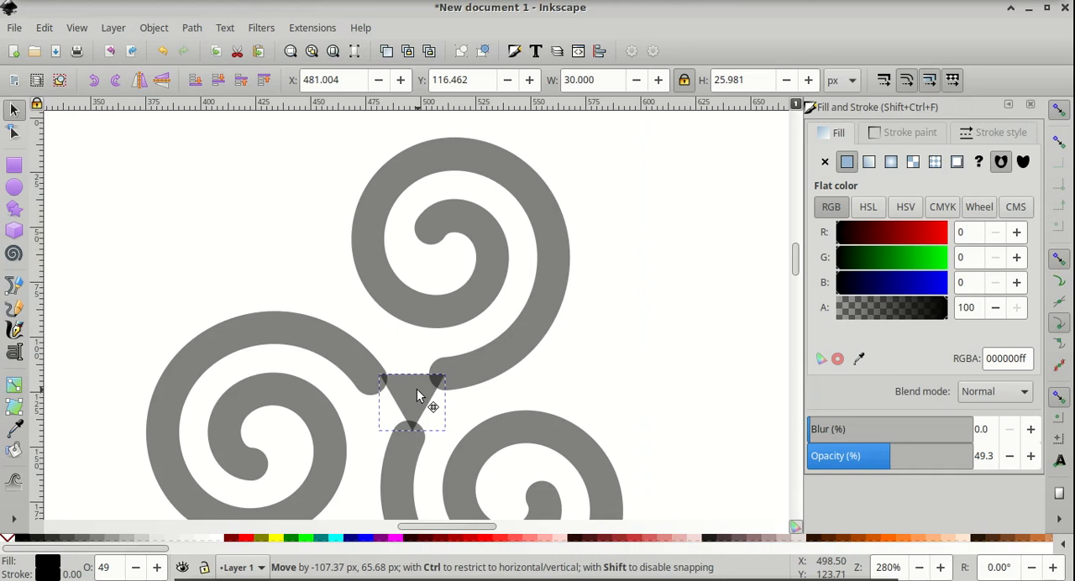
left_click_drag(417, 395, 417, 394)
left_click(193, 30)
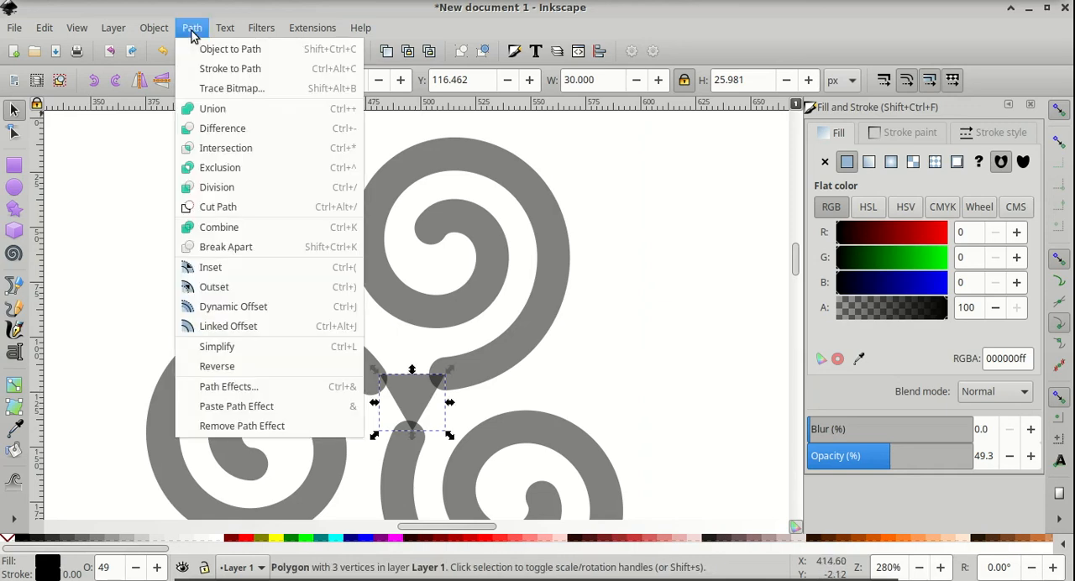
left_click(215, 50)
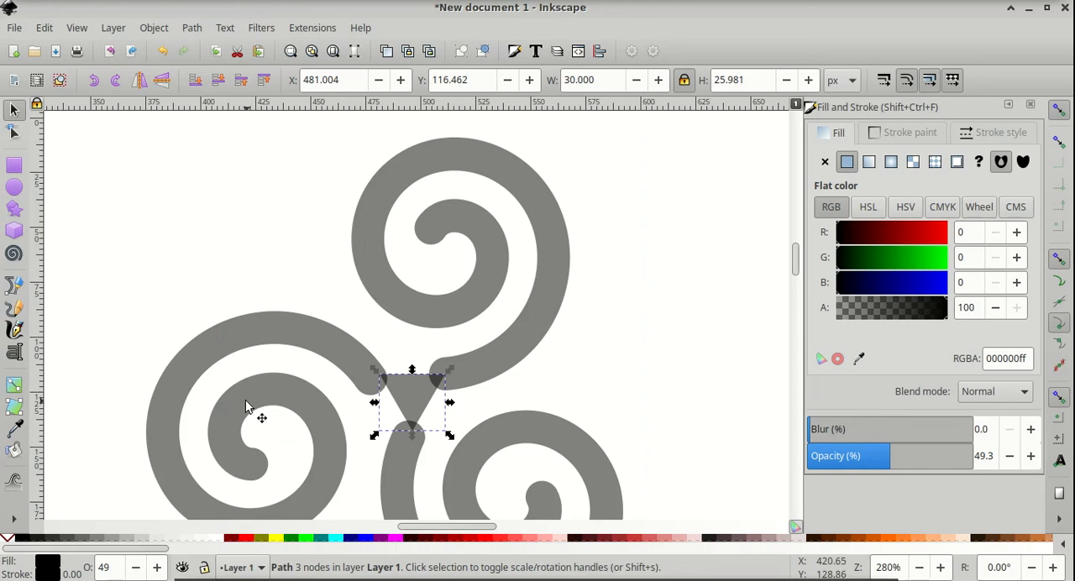
Nudge the left and bottom spirals slightly so they sit snugly against the triangle
mouse_move(244, 400)
left_mouse_down()
mouse_move(235, 392)
mouse_move(252, 386)
left_mouse_up()
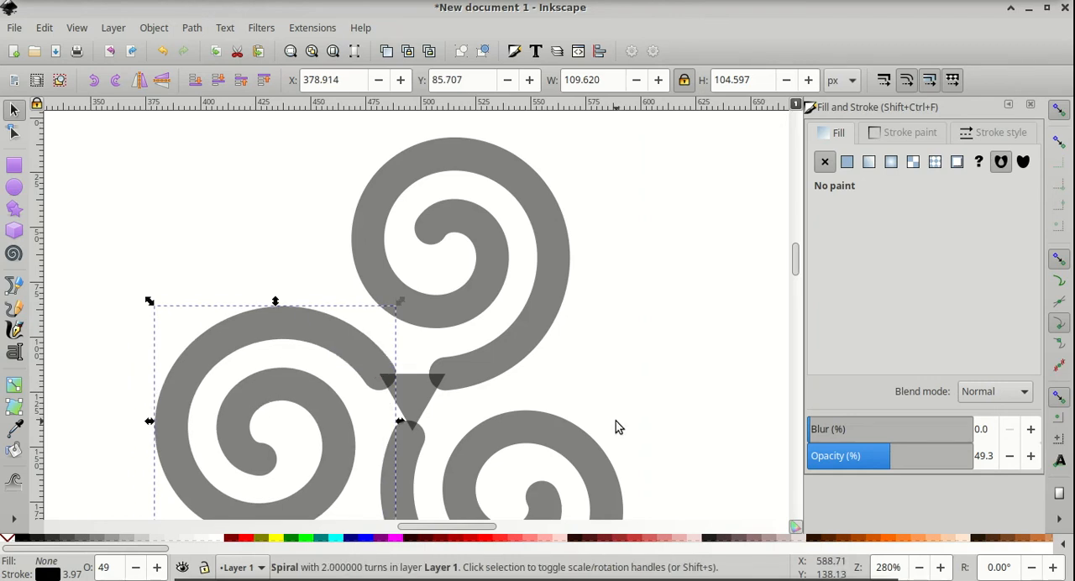
mouse_move(561, 444)
left_mouse_down()
mouse_move(561, 463)
mouse_move(553, 446)
left_mouse_up()
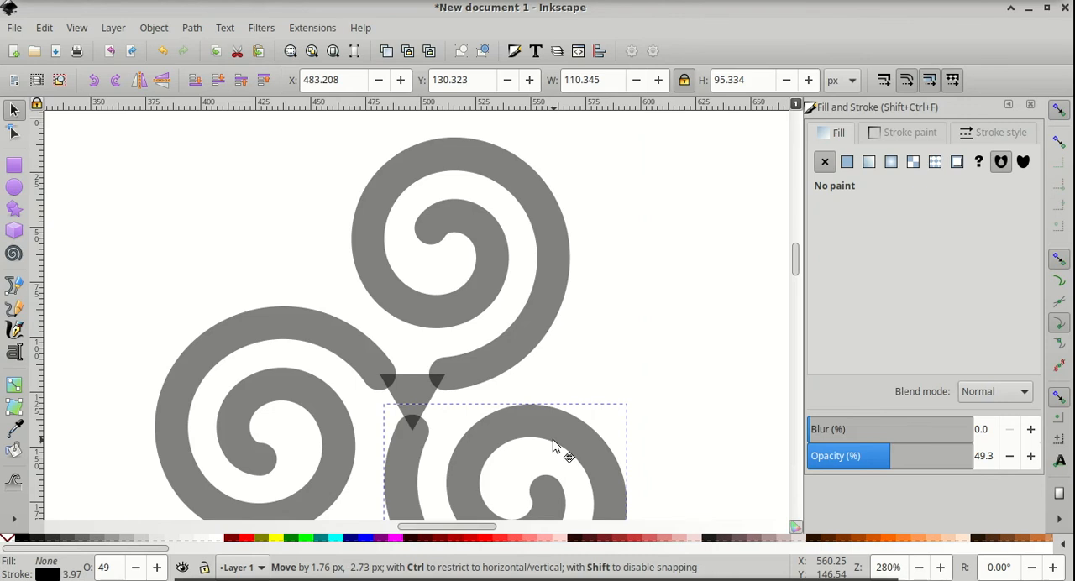
left_click_drag(553, 445, 554, 446)
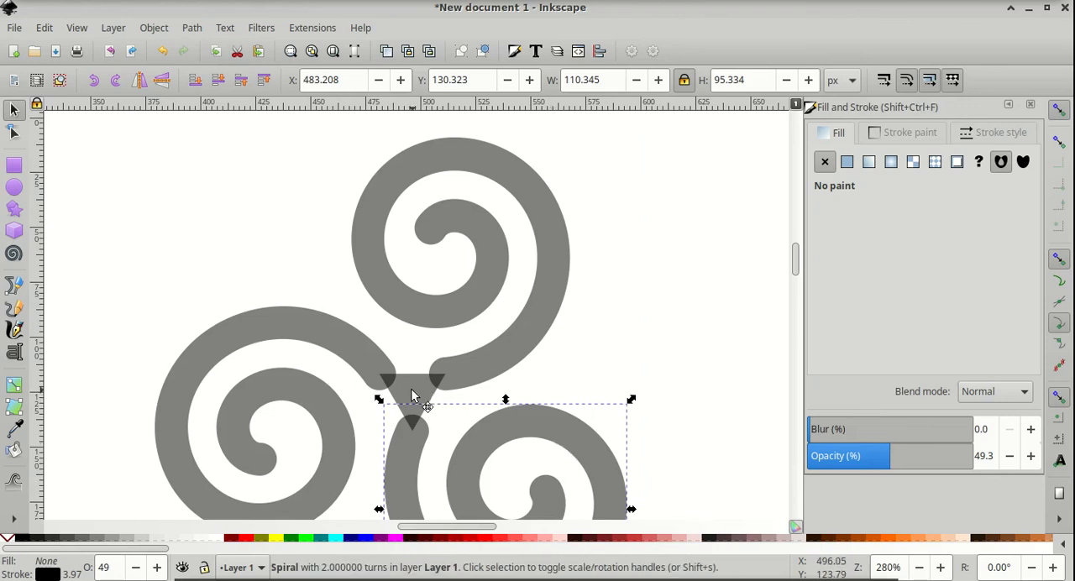
Remove the triangle's fill and give it a 15 px stroke instead
left_click(412, 397)
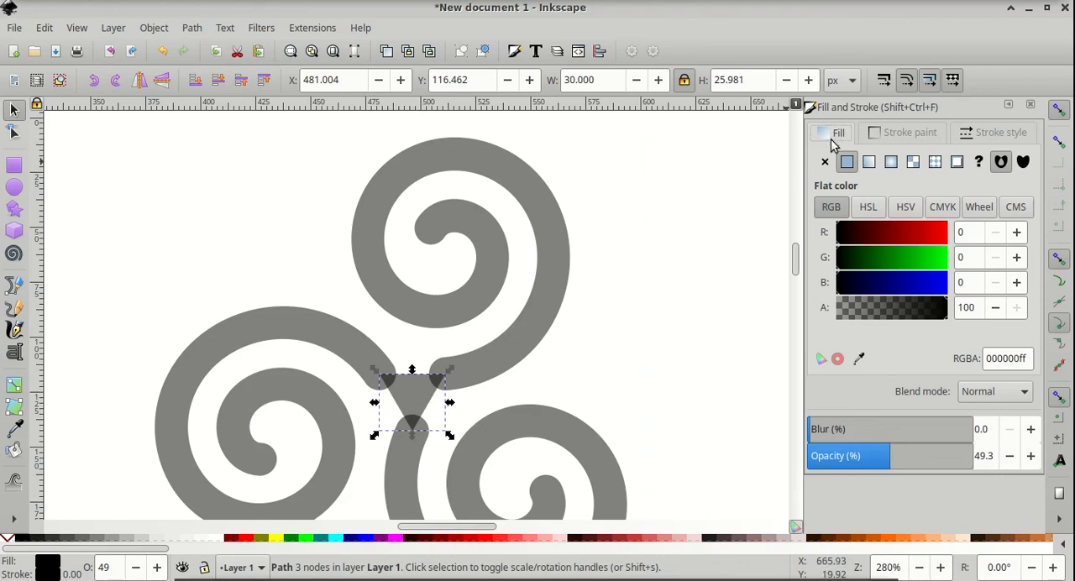
left_click(825, 163)
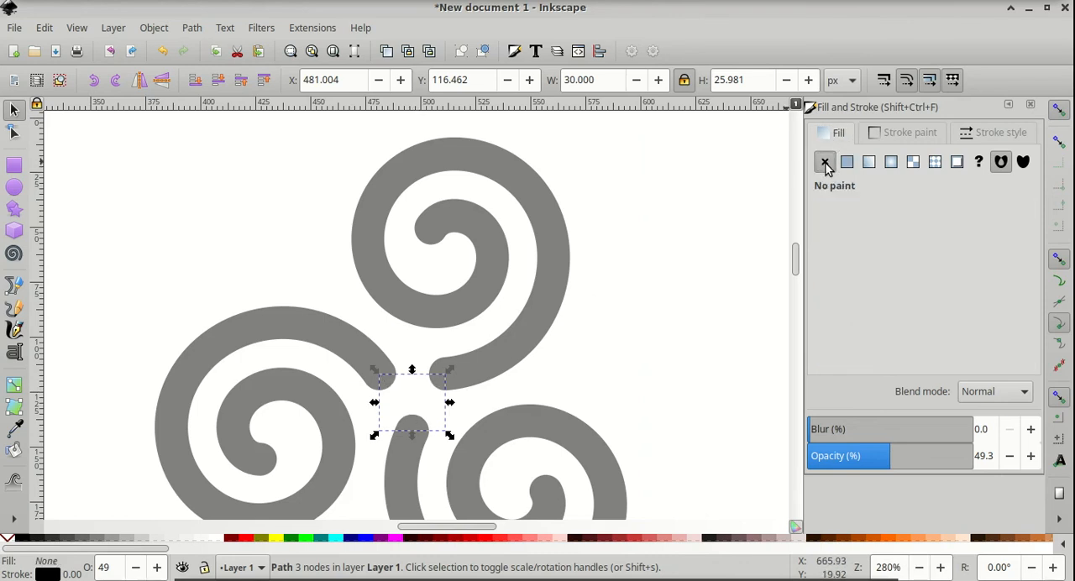
left_click(990, 134)
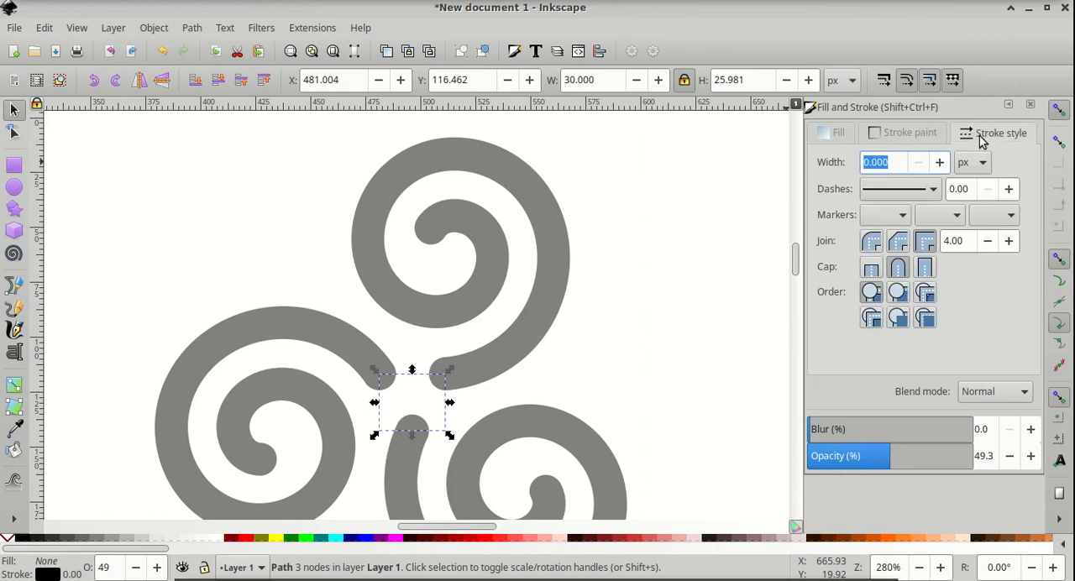
type("15")
key("Return")
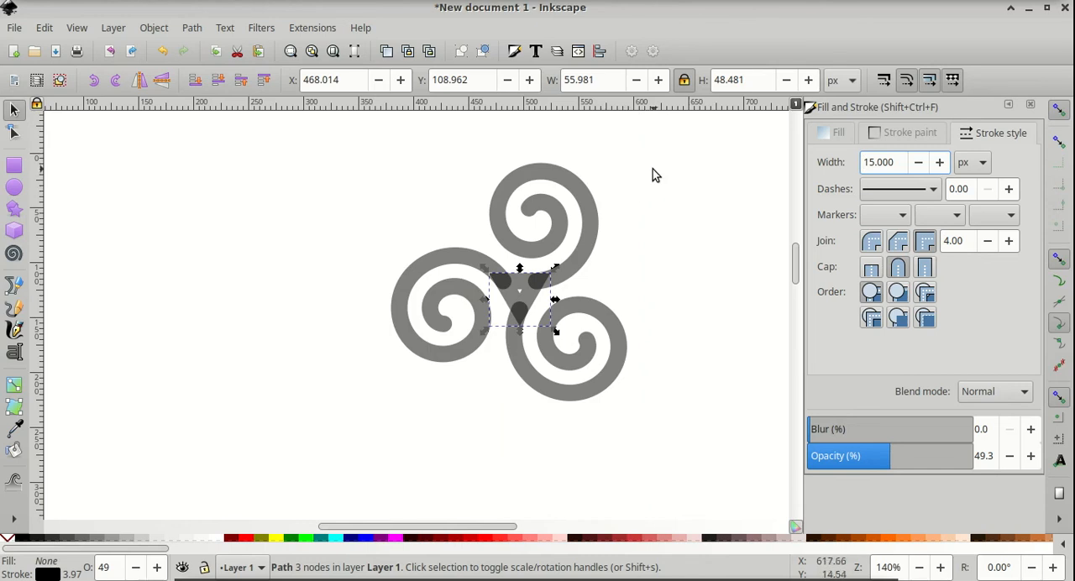
Select all four objects and set their opacity to 100%
left_click_drag(677, 129, 319, 454)
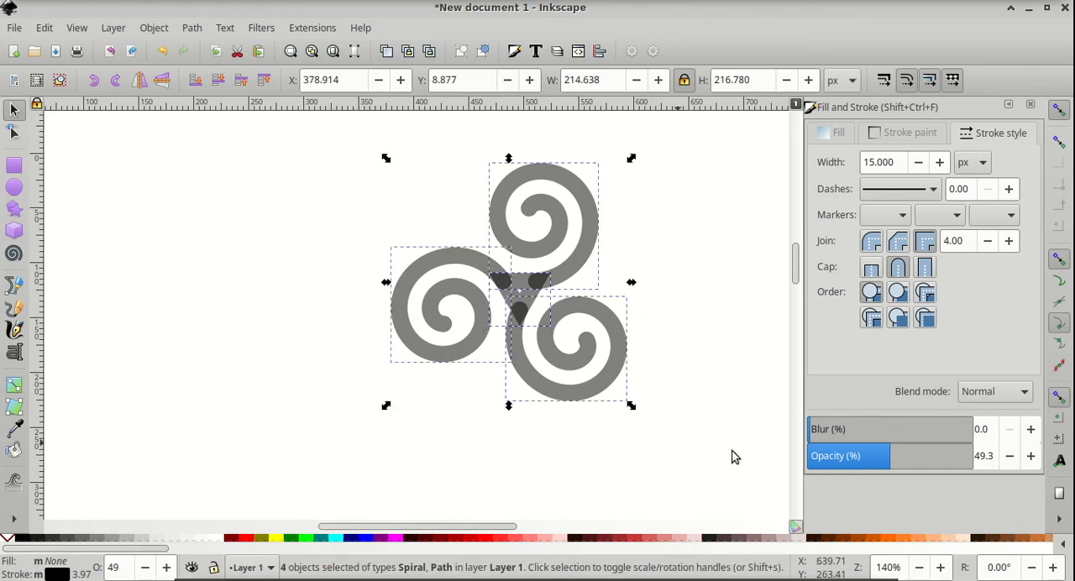
left_click_drag(884, 460, 1022, 458)
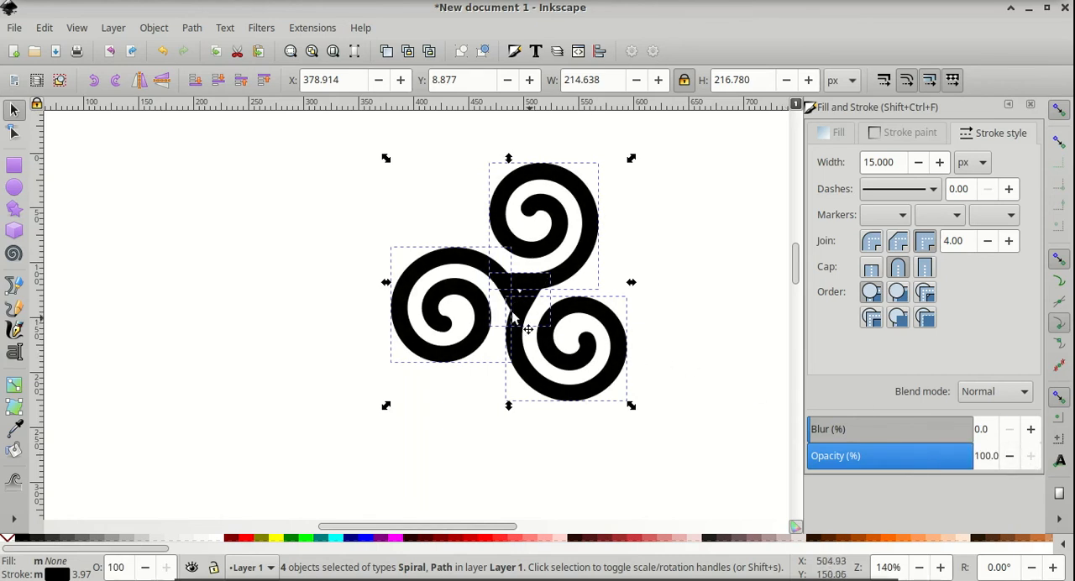
Convert the selected objects' strokes to paths
left_click(192, 29)
left_click(192, 29)
left_click(192, 30)
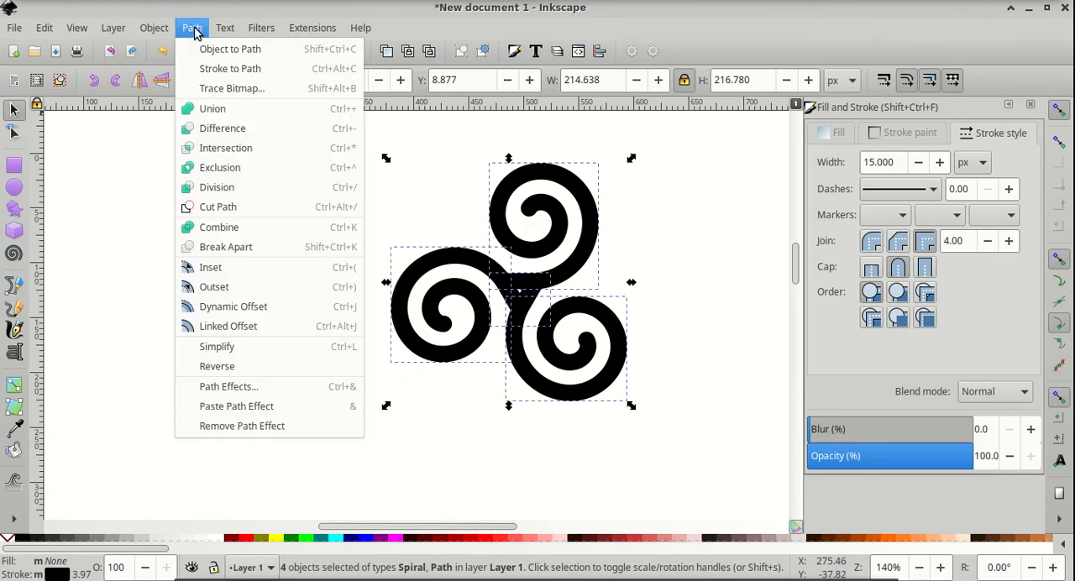
left_click(215, 70)
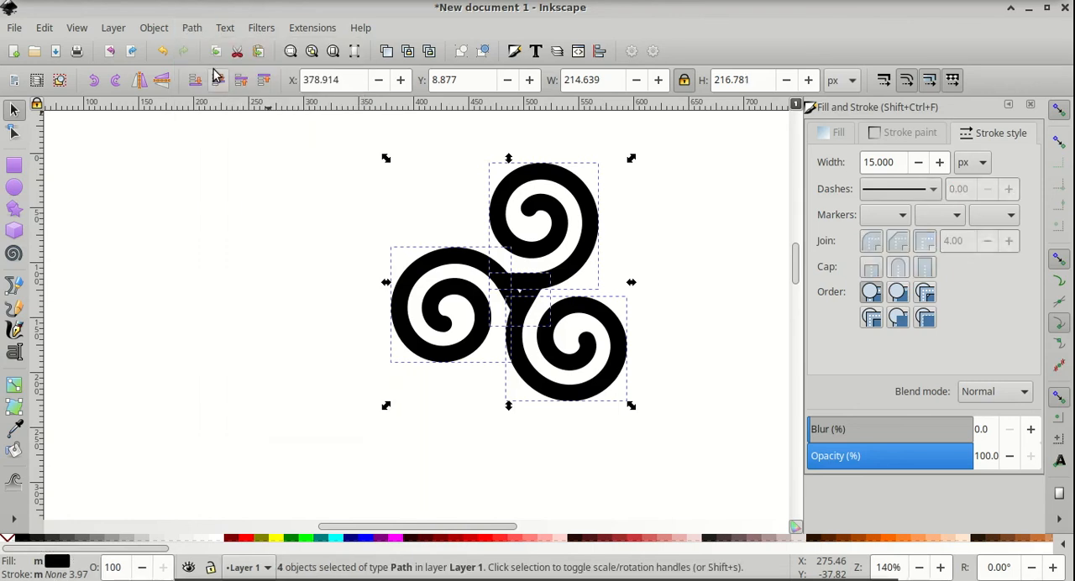
Union all the paths into a single triskele shape and nudge it slightly
left_click(190, 32)
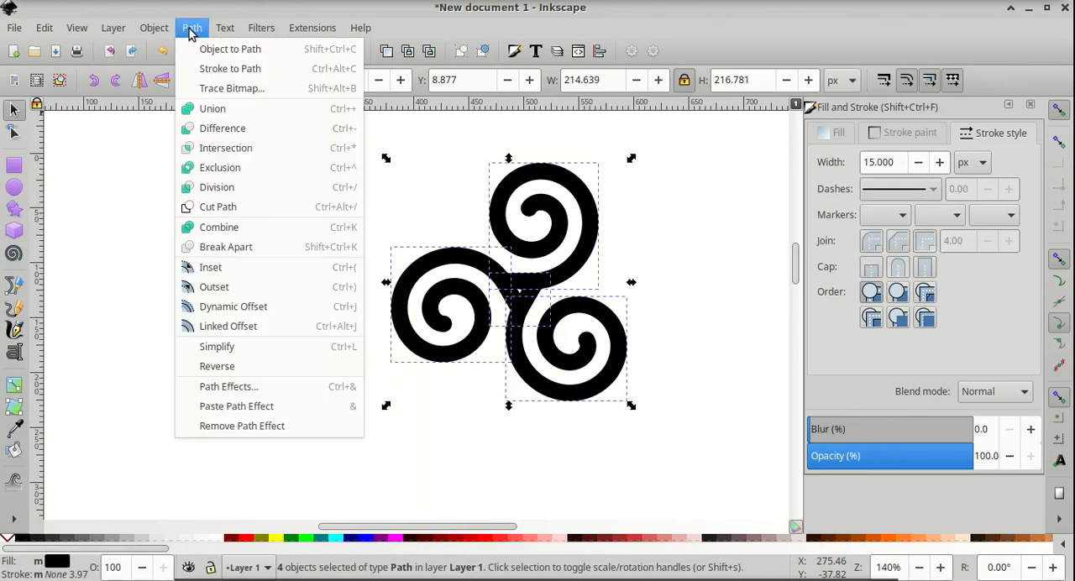
left_click(220, 112)
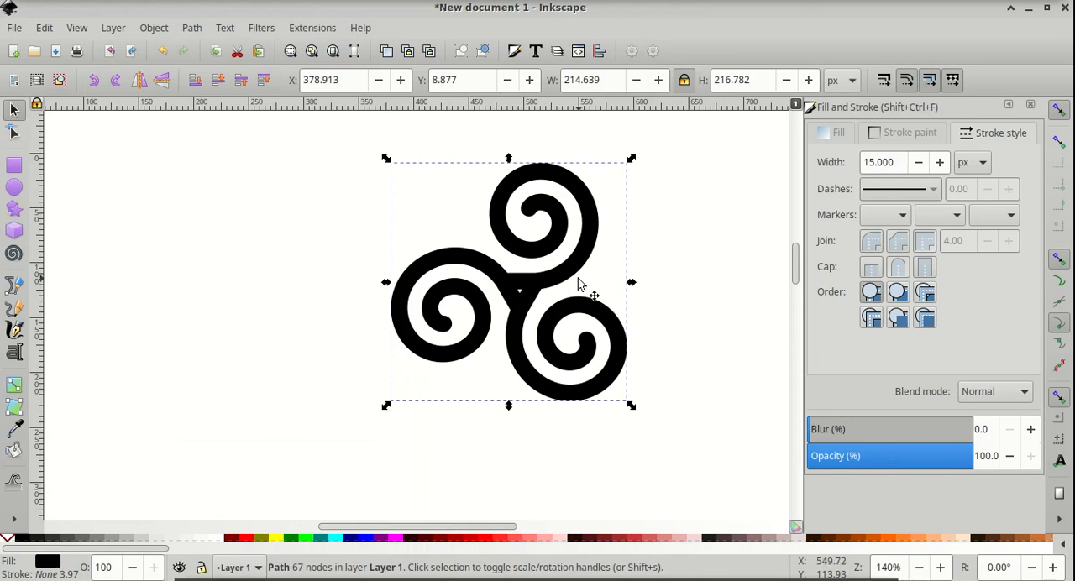
mouse_move(574, 279)
left_mouse_down()
mouse_move(479, 349)
mouse_move(576, 235)
mouse_move(571, 277)
left_mouse_up()
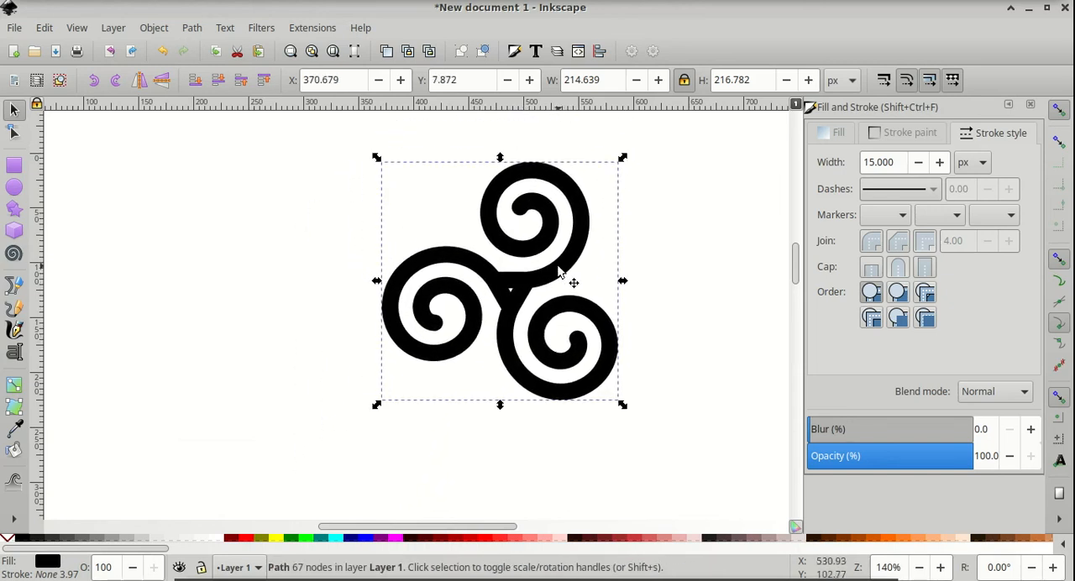